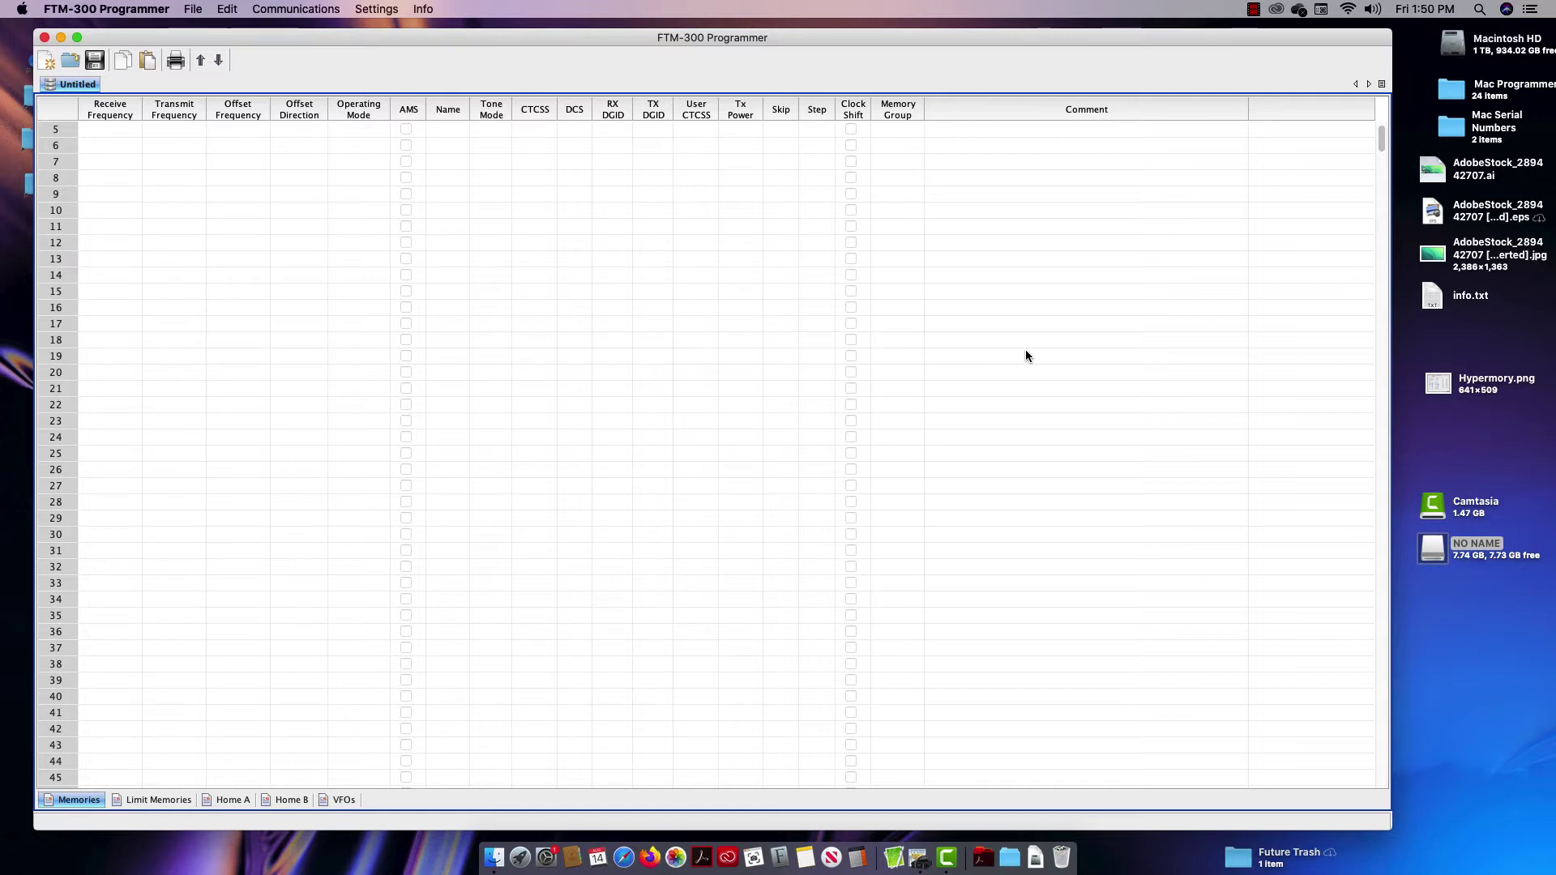
Switch to Safari and open the RT Systems website at rtsystems.com.
scroll(1021, 356, up, 2)
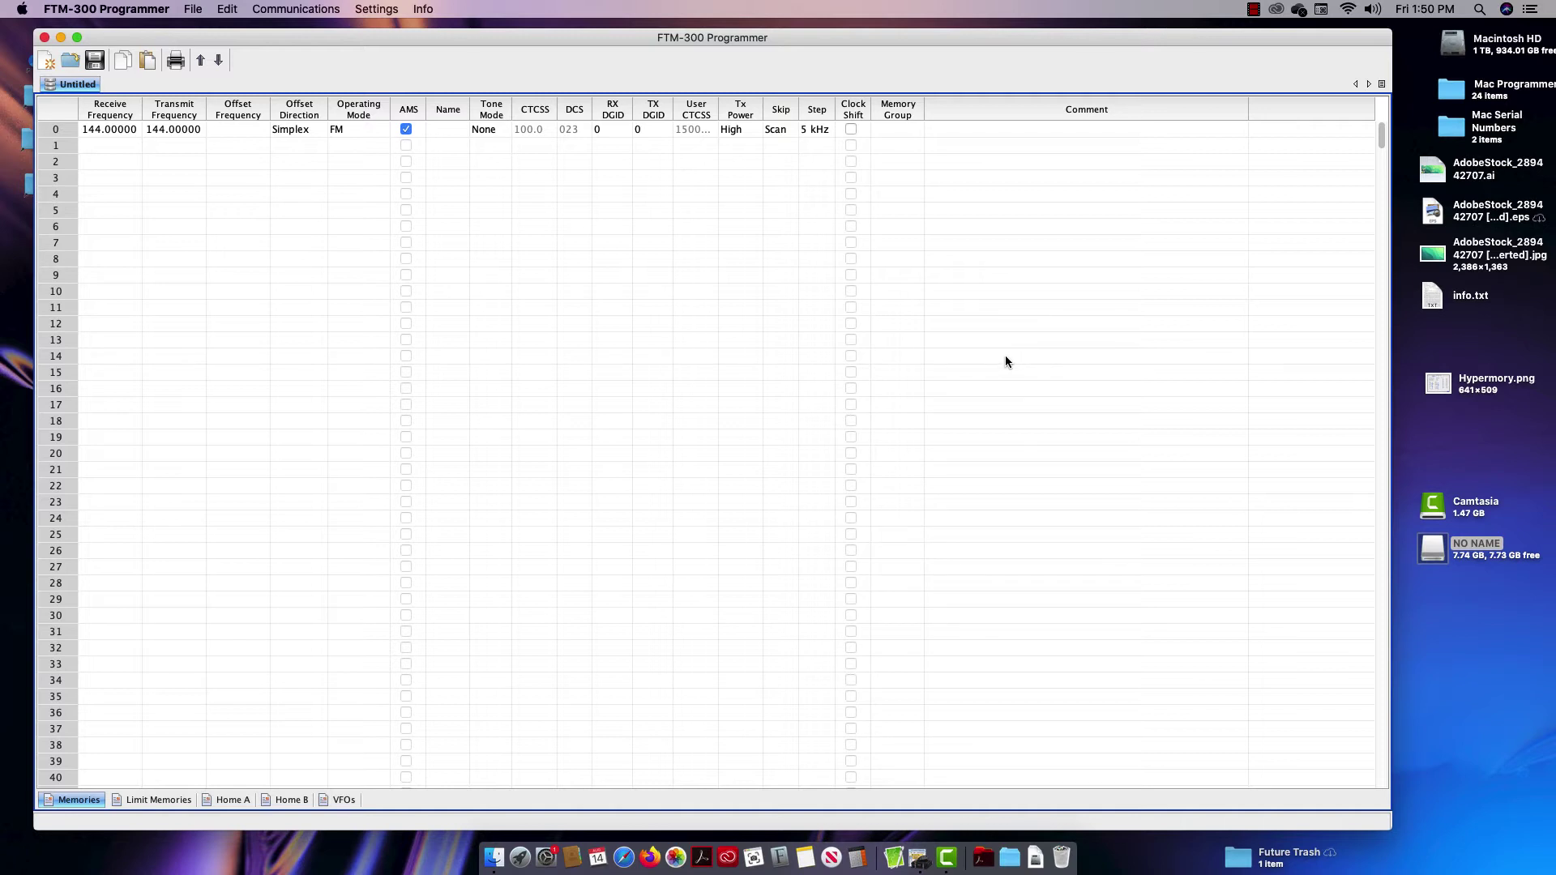
click(624, 856)
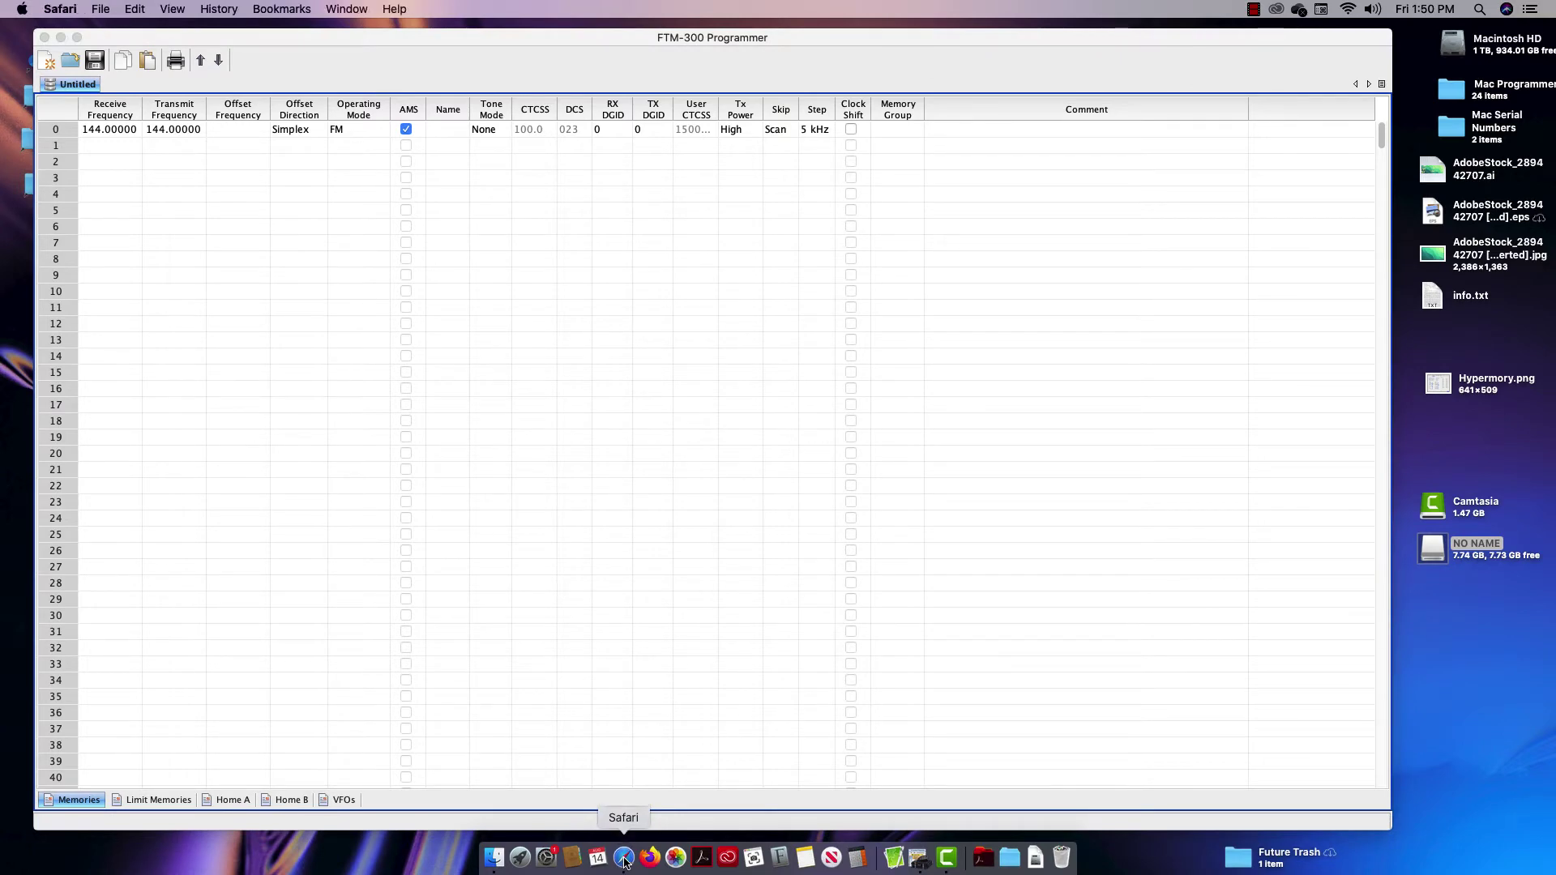
text(rtsystems.com)
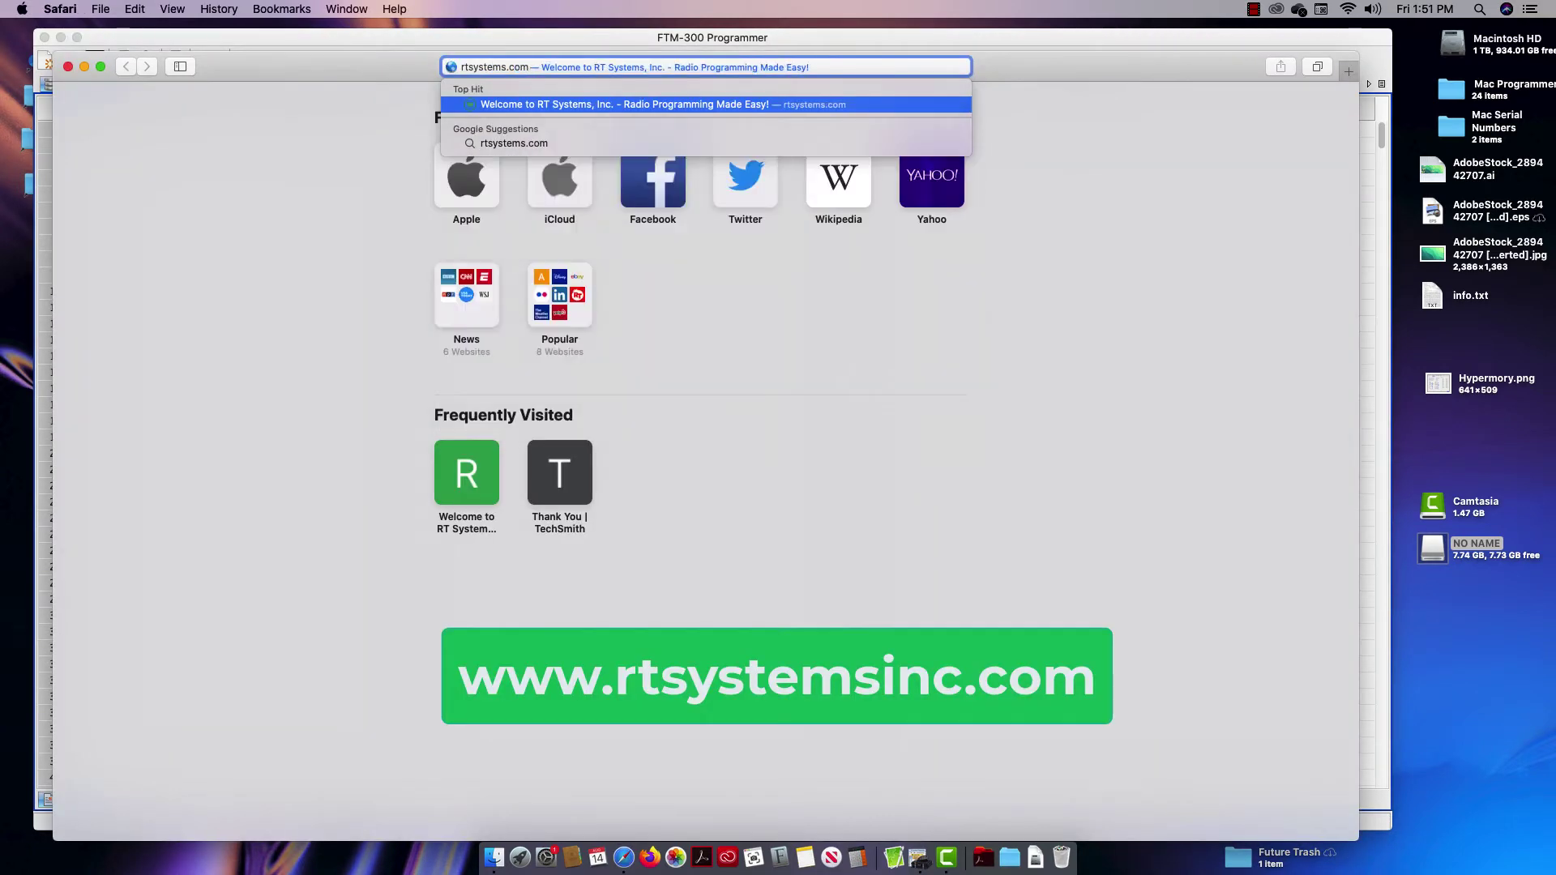
key(Return)
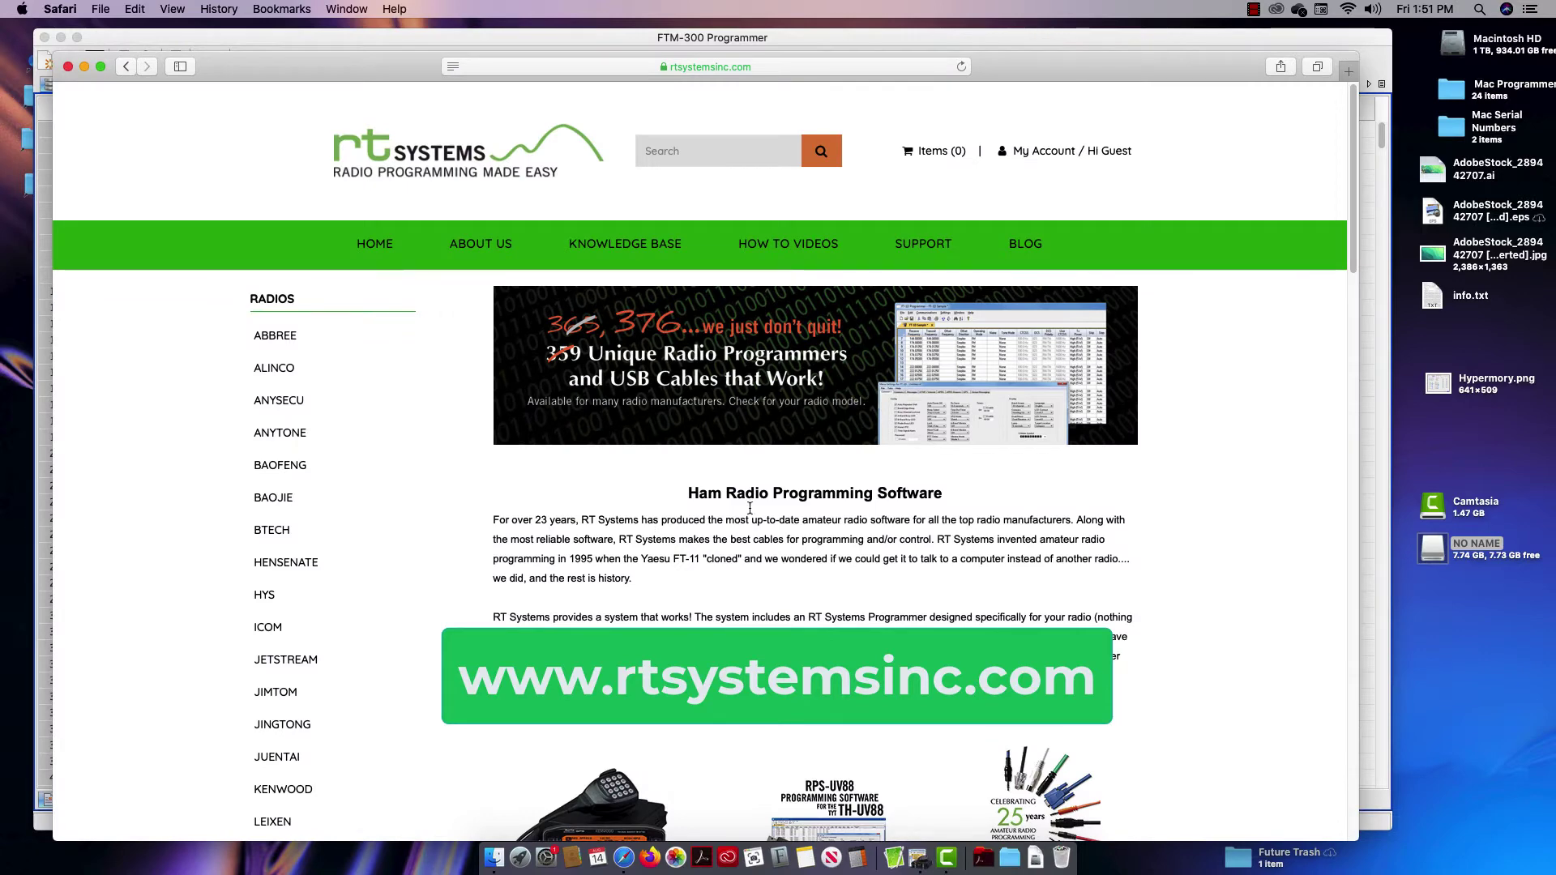
Open the "FTM-300 Programming with SD Card" article from the site's How To Videos page.
click(761, 249)
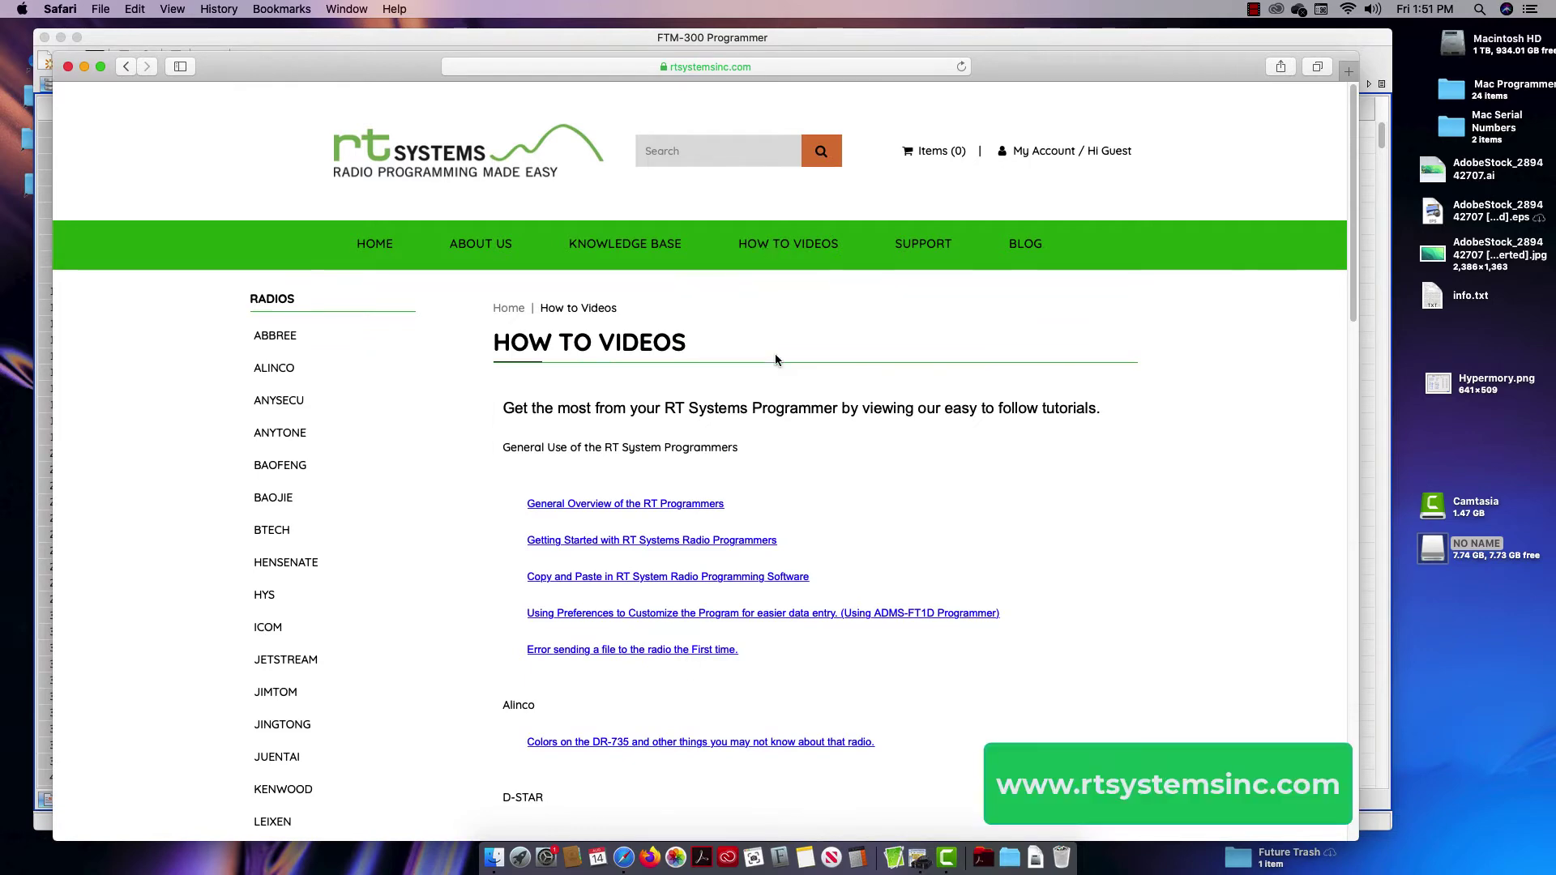
scroll(786, 458, down, 5)
scroll(786, 458, down, 12)
scroll(786, 458, down, 2)
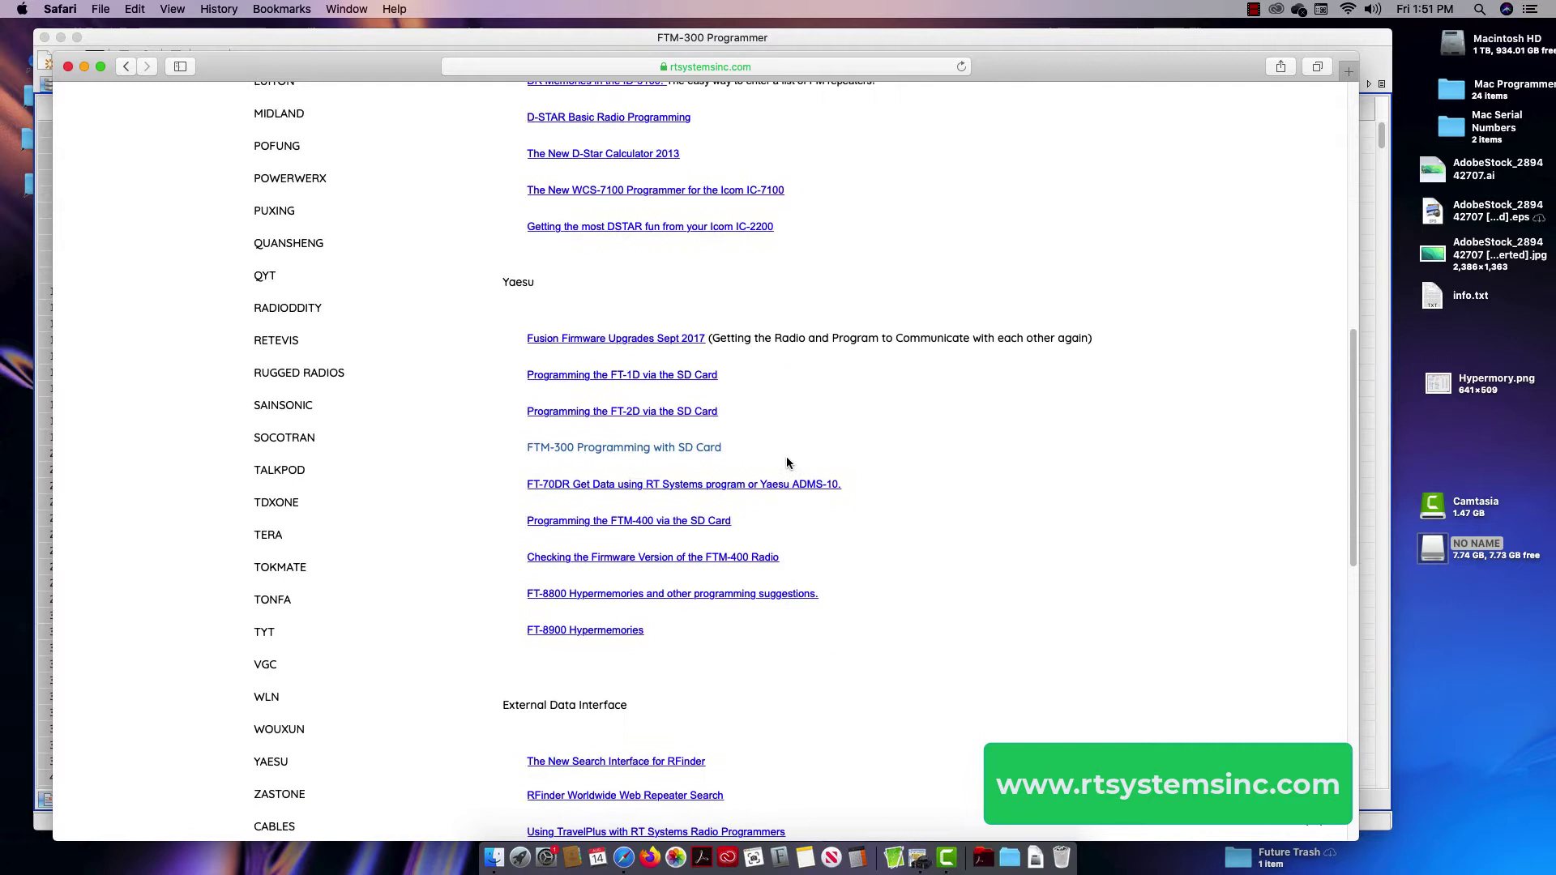
click(600, 451)
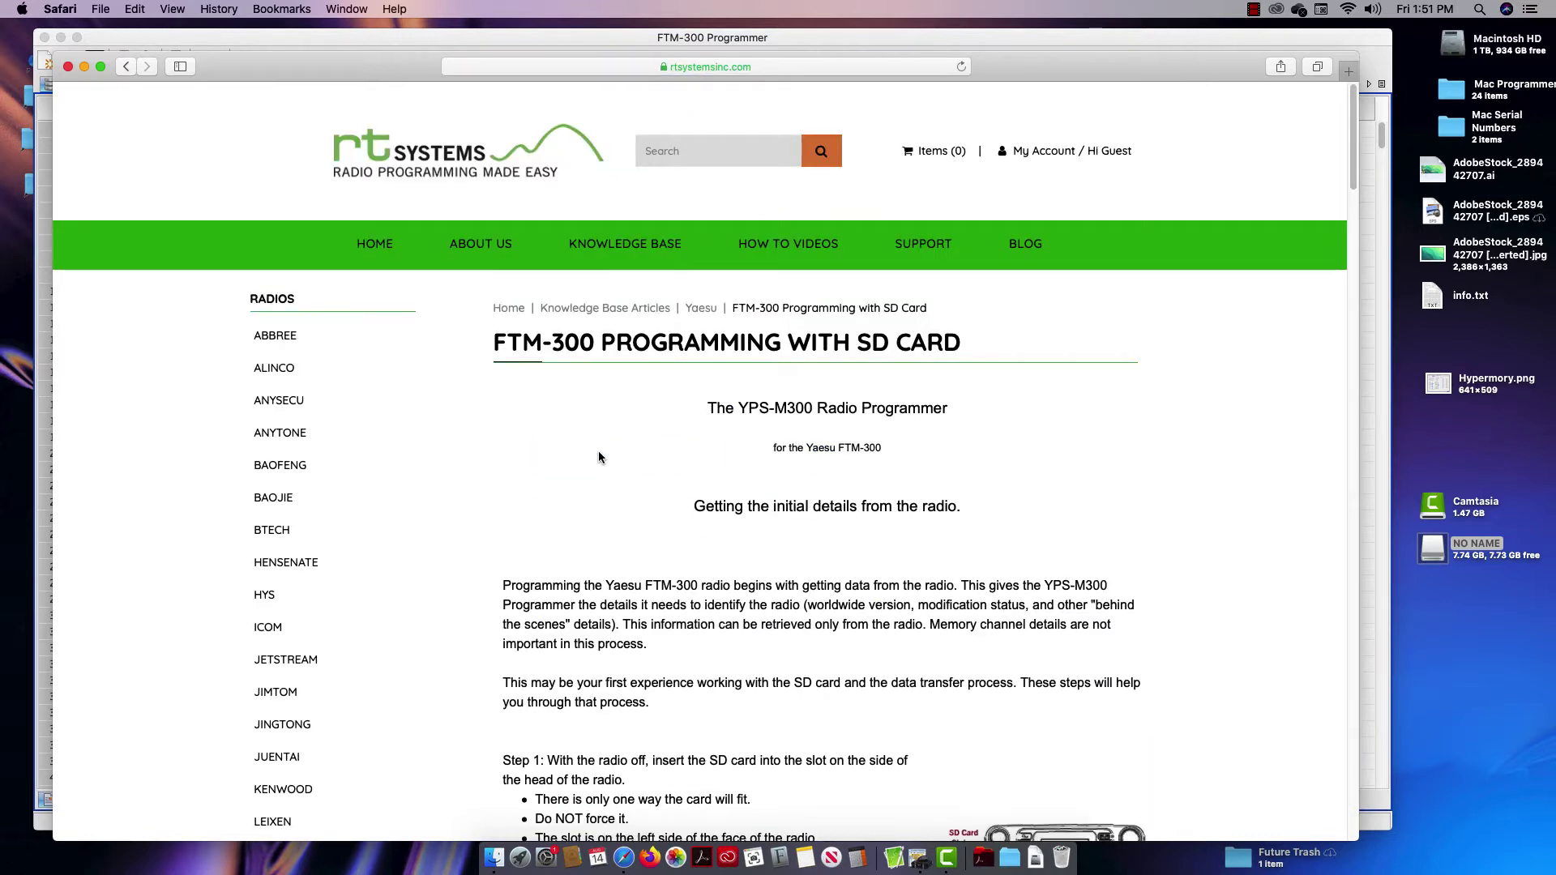
Read article steps 1 to 8 on inserting the SD card and writing the radio's full backup to it.
scroll(598, 457, down, 5)
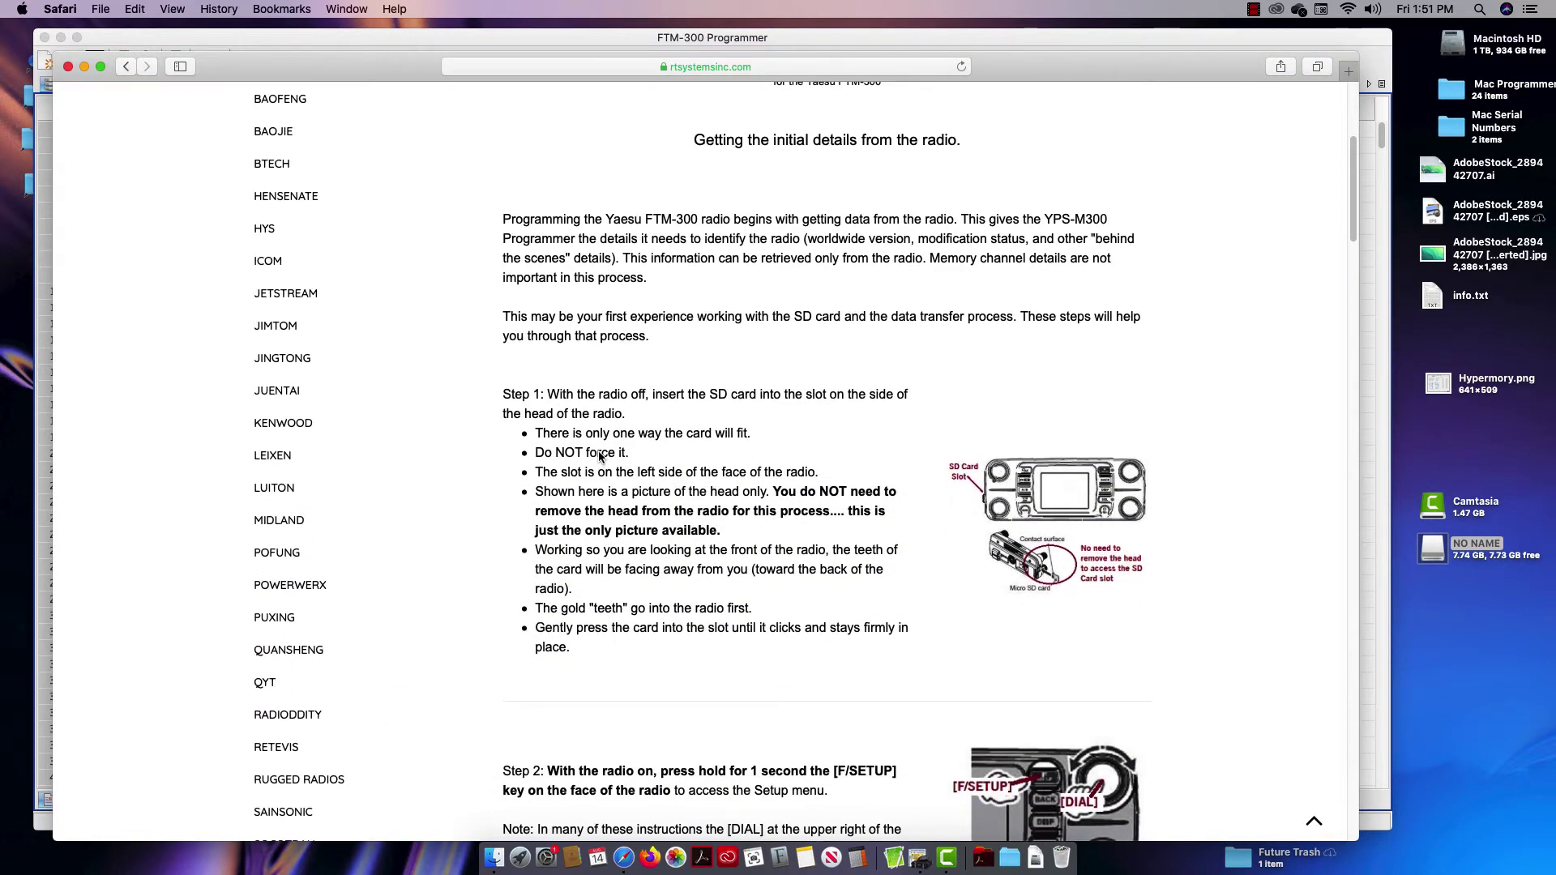
scroll(600, 457, down, 2)
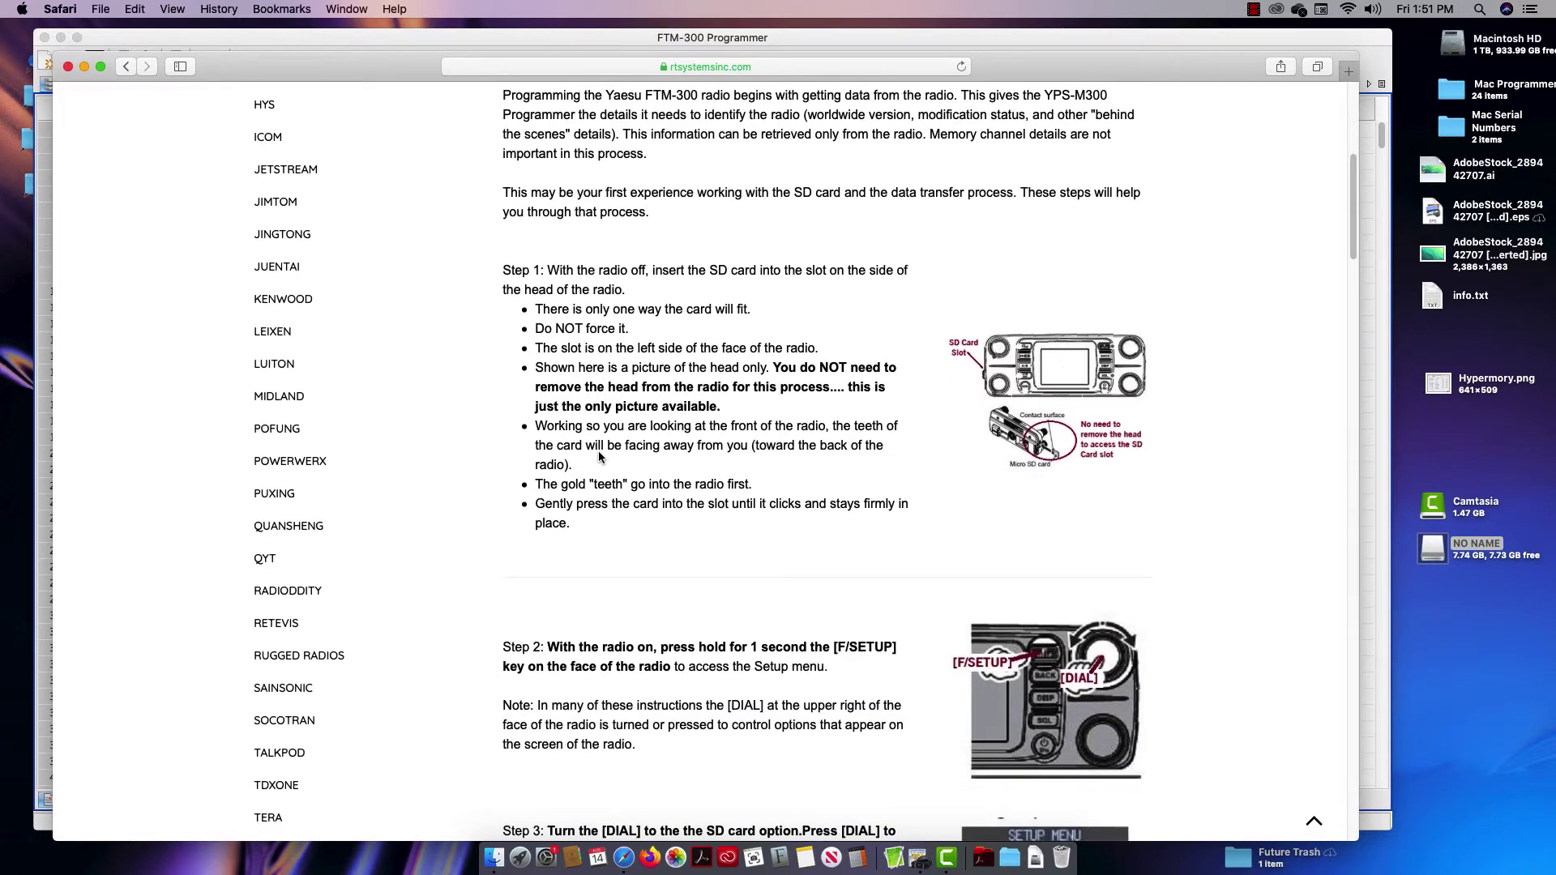
scroll(599, 457, down, 10)
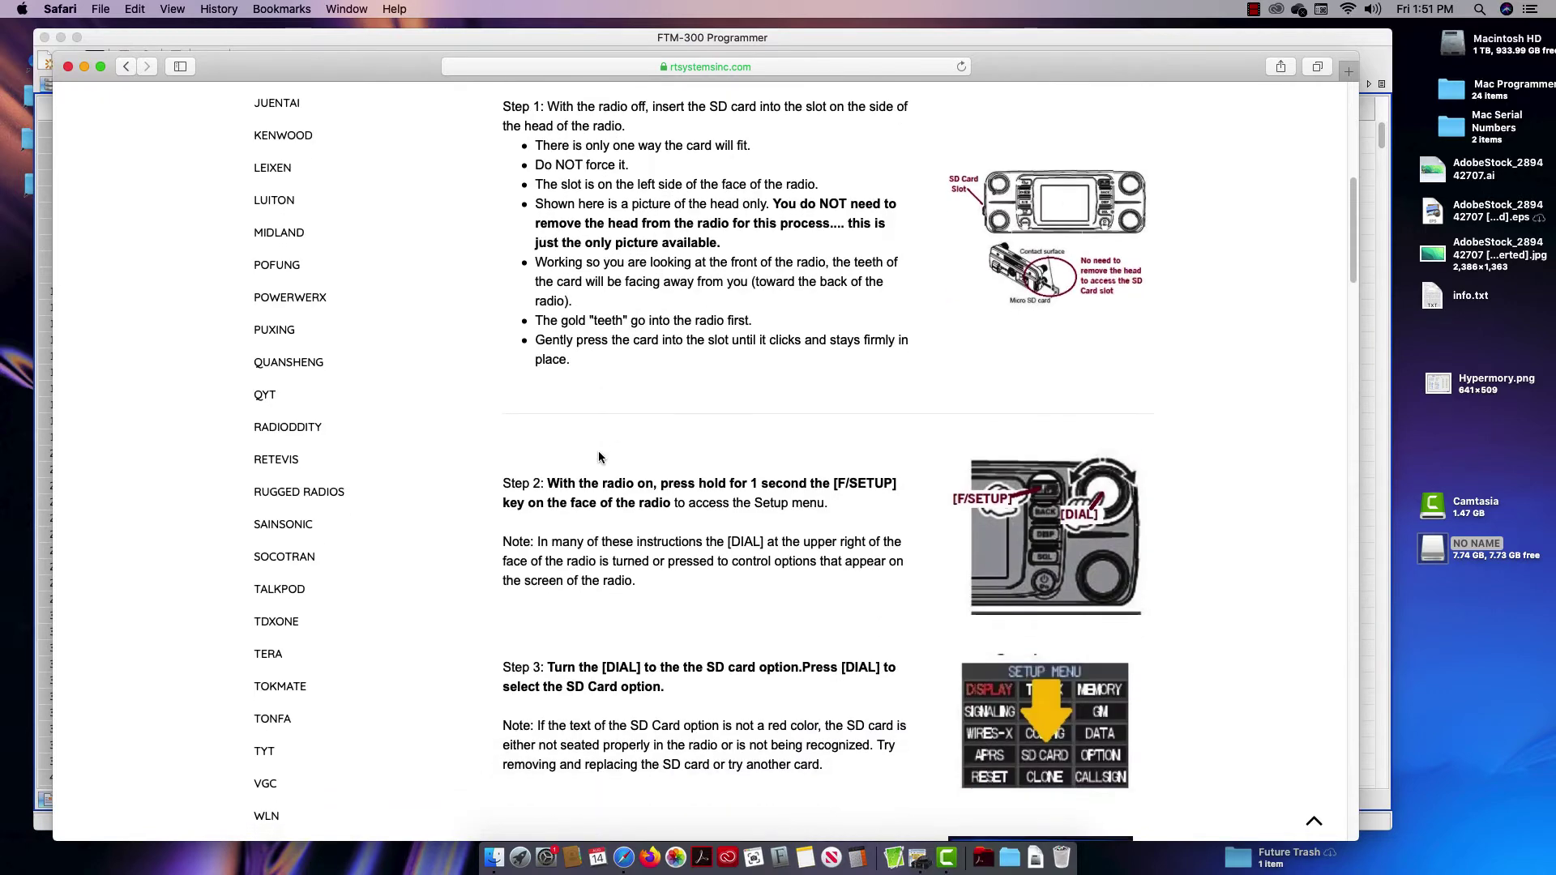
scroll(598, 457, down, 9)
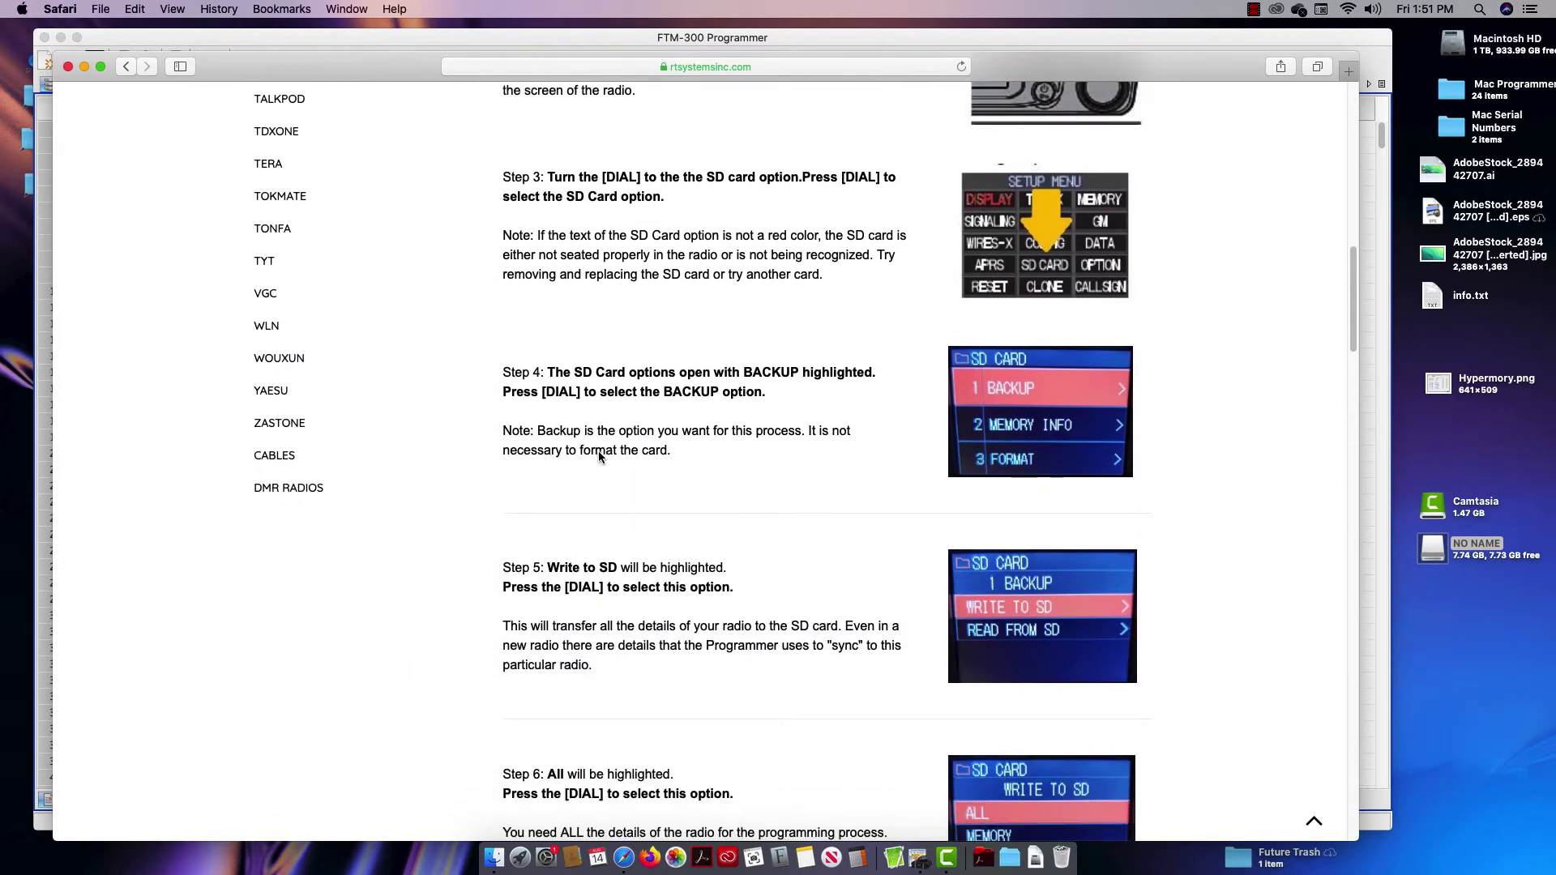
scroll(599, 457, down, 7)
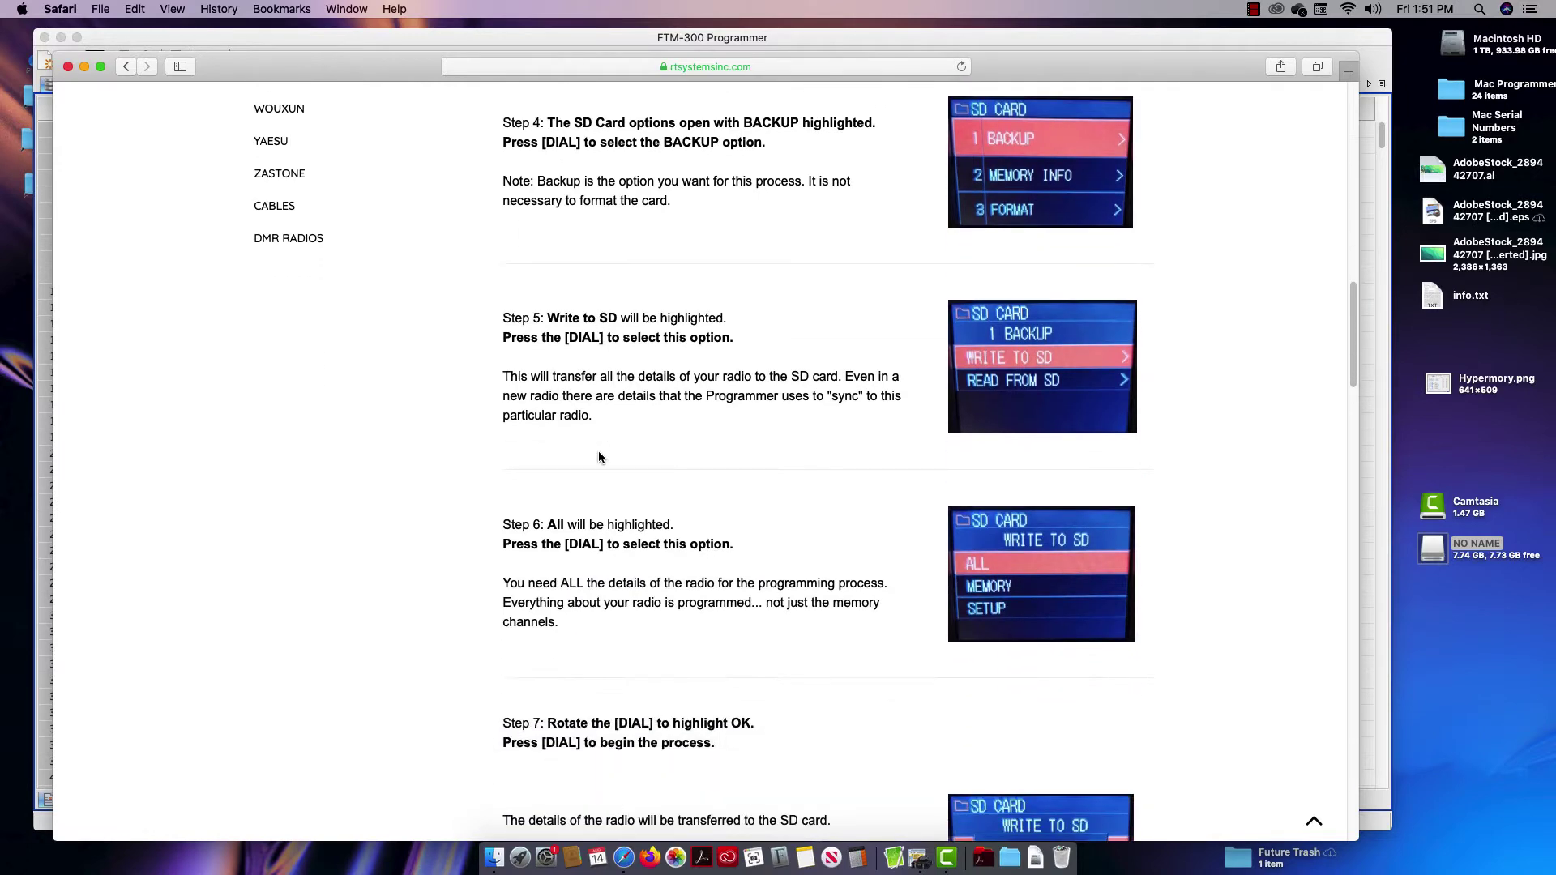
scroll(598, 457, down, 3)
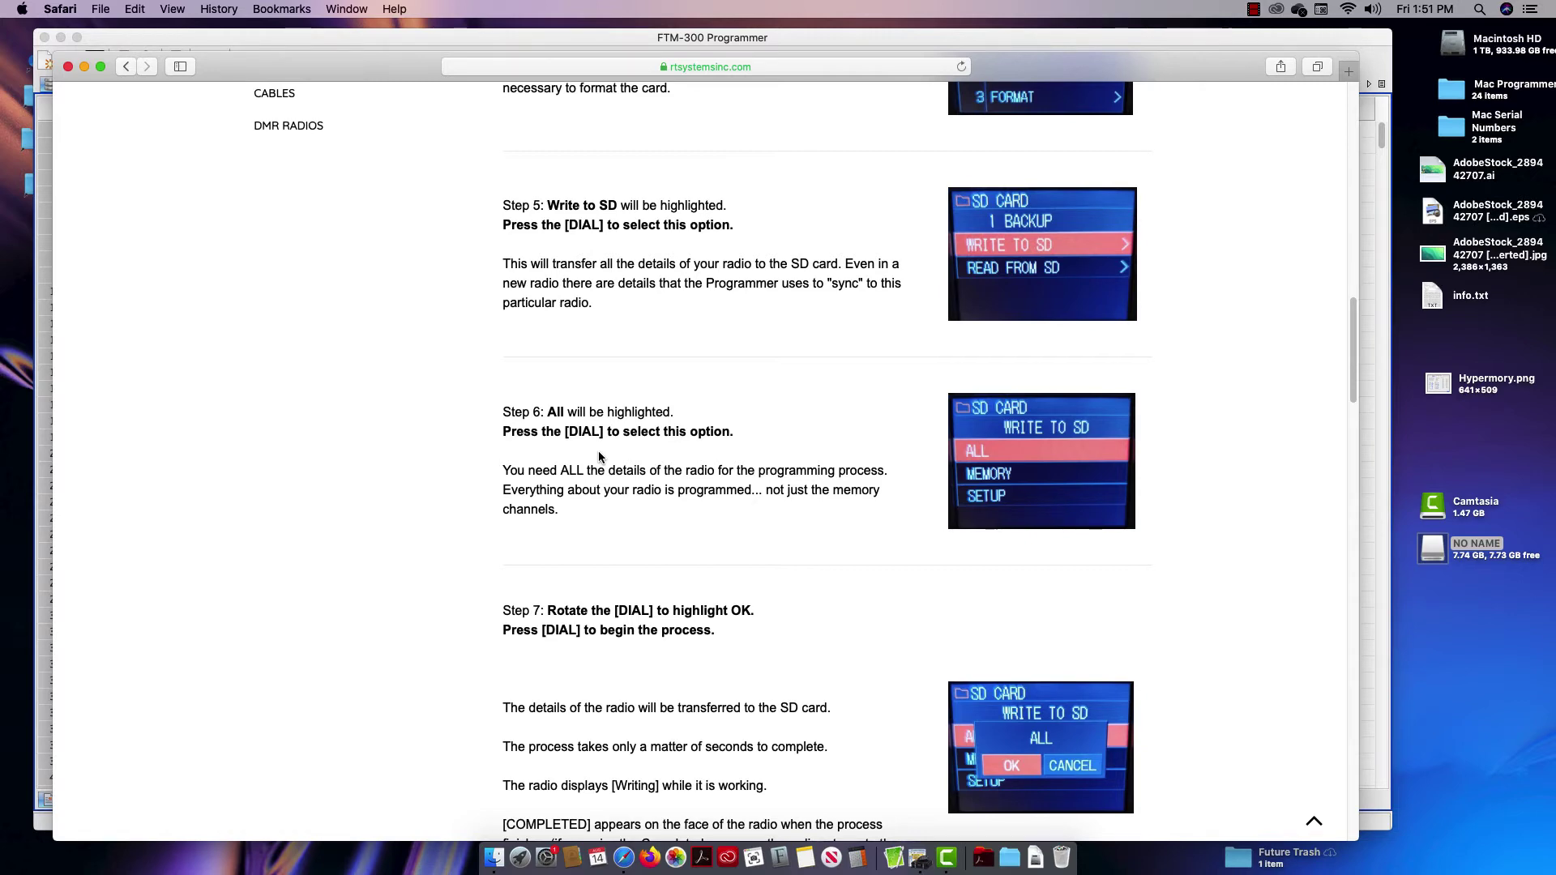
scroll(599, 454, down, 8)
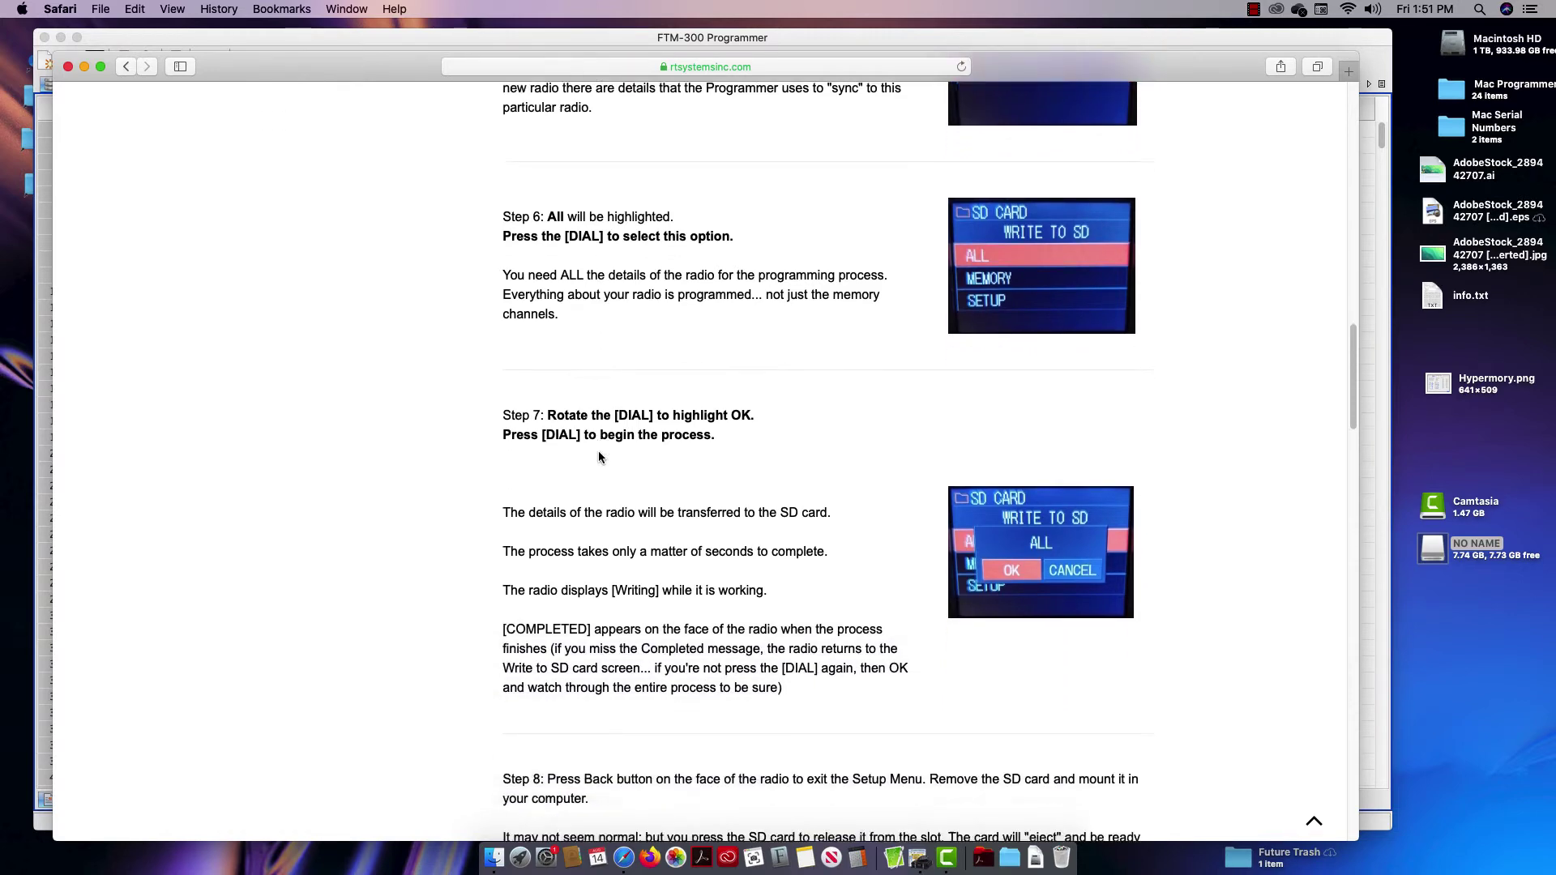
scroll(599, 457, up, 15)
scroll(599, 457, down, 20)
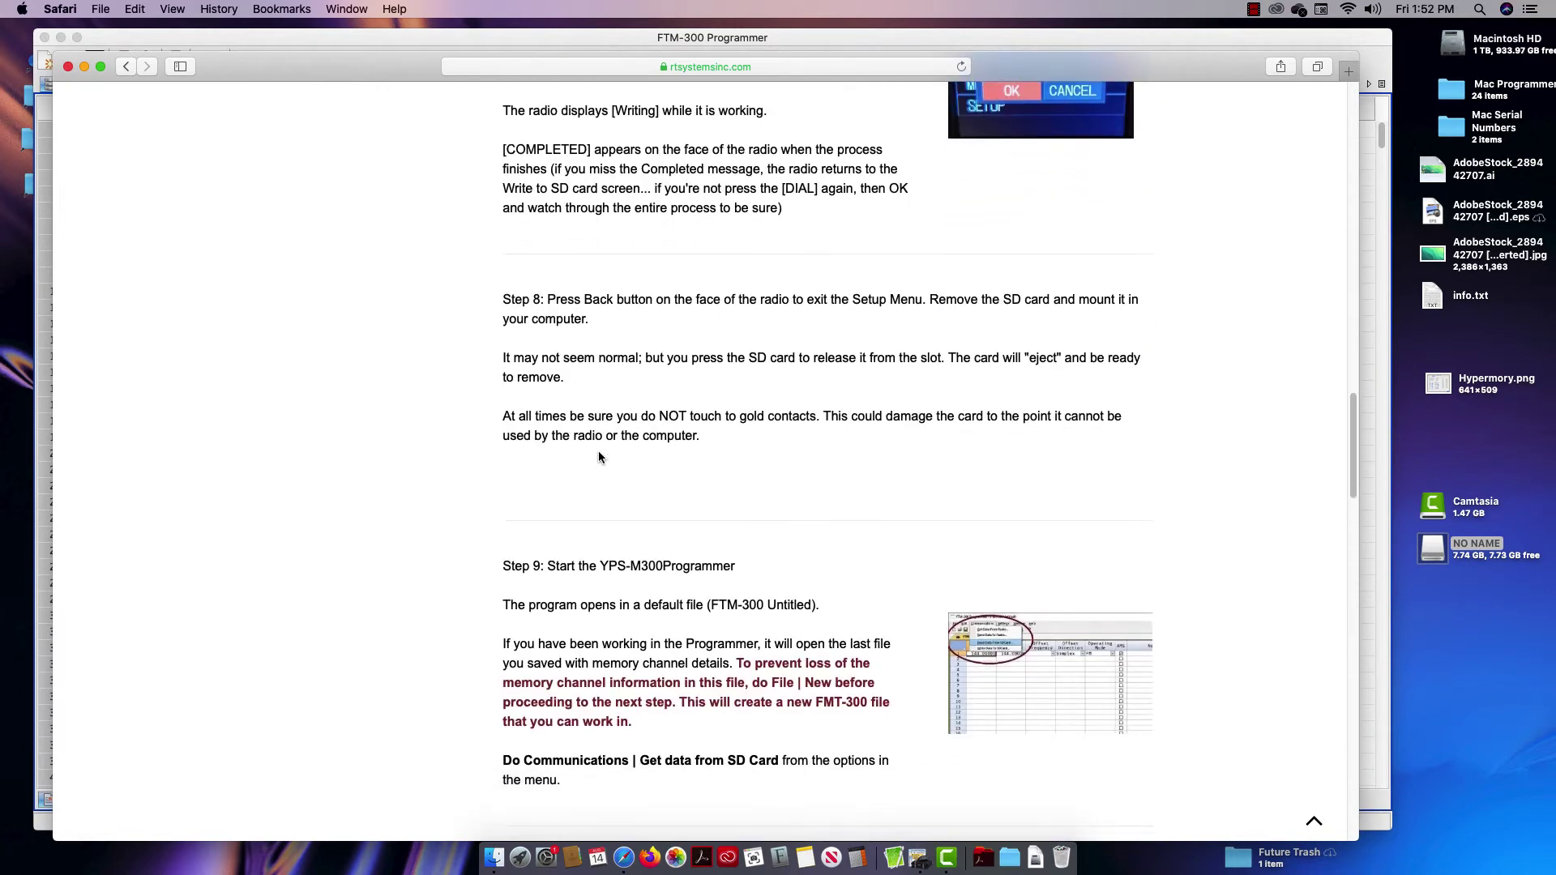
Read article steps 9 to 16 on getting the SD card data, saving the call sign, customizing the file and writing it back.
scroll(598, 457, down, 3)
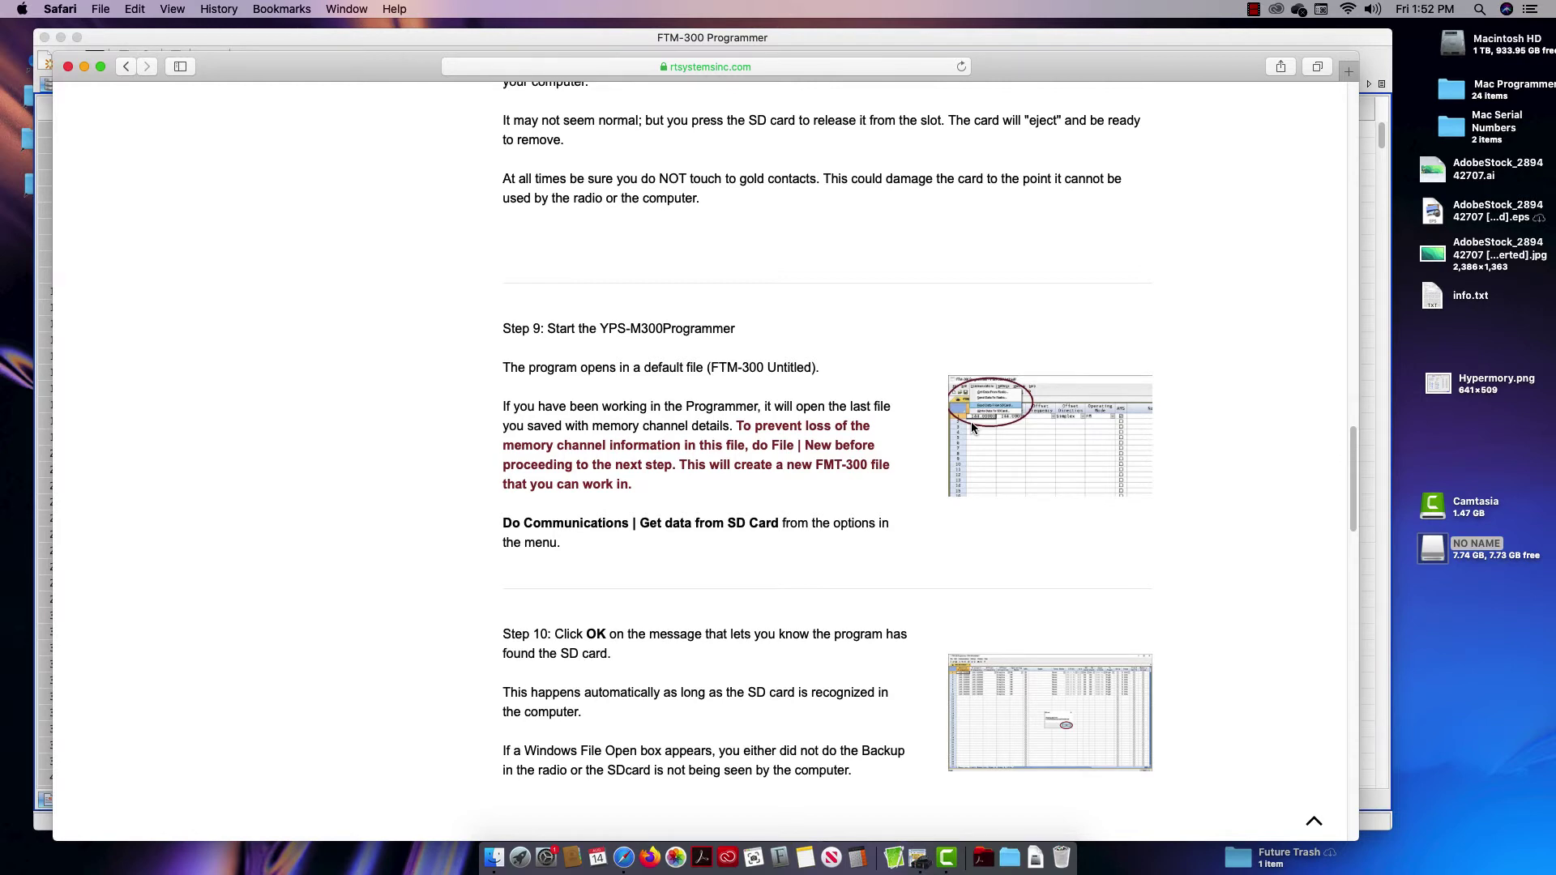
scroll(971, 422, down, 5)
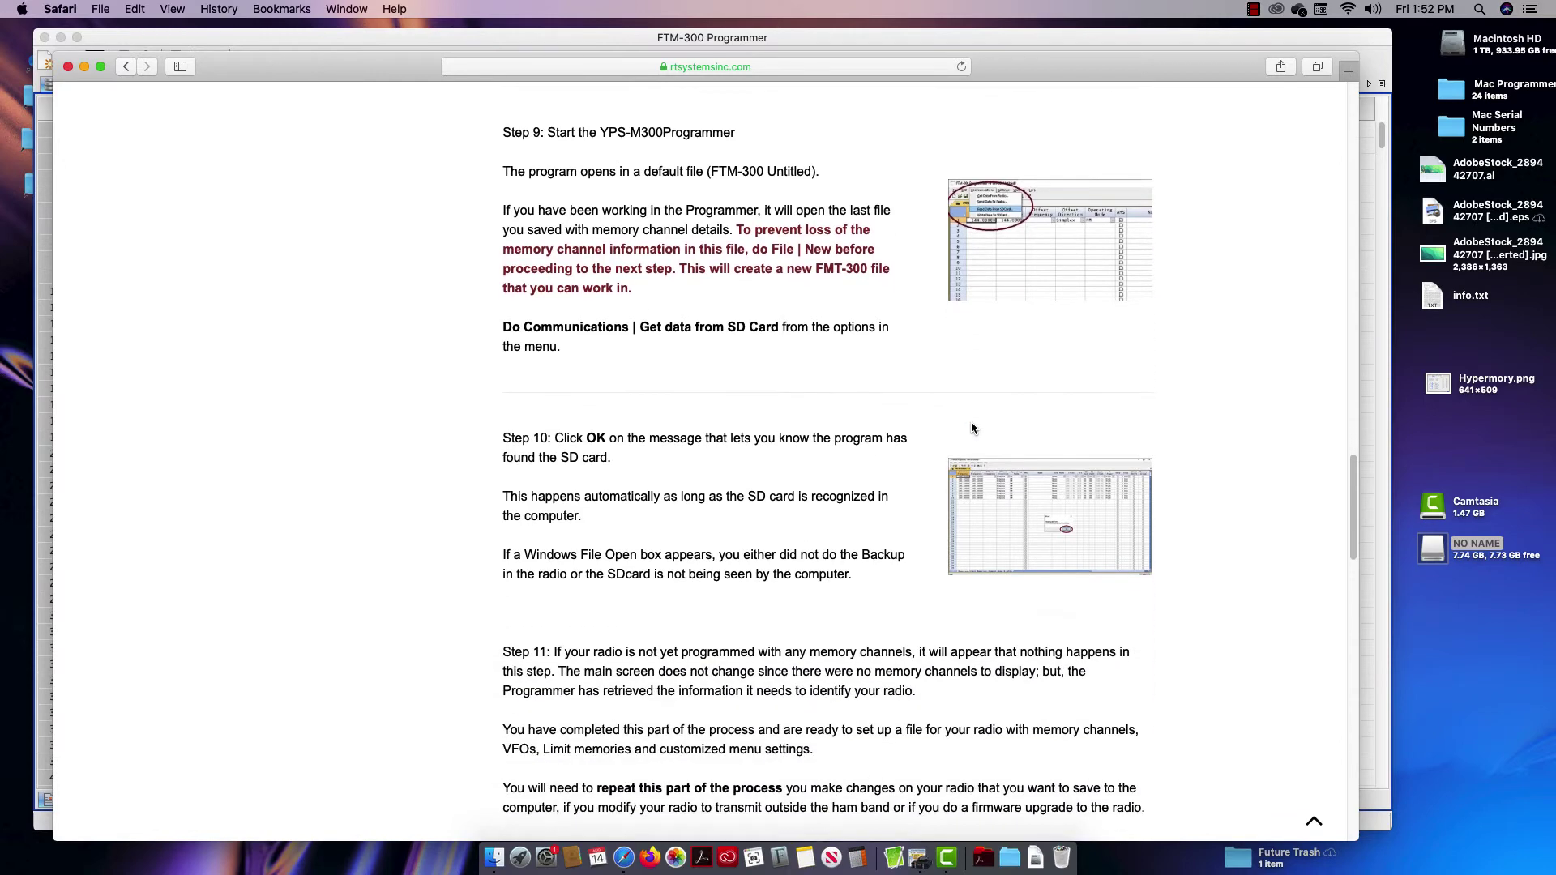
scroll(971, 427, down, 5)
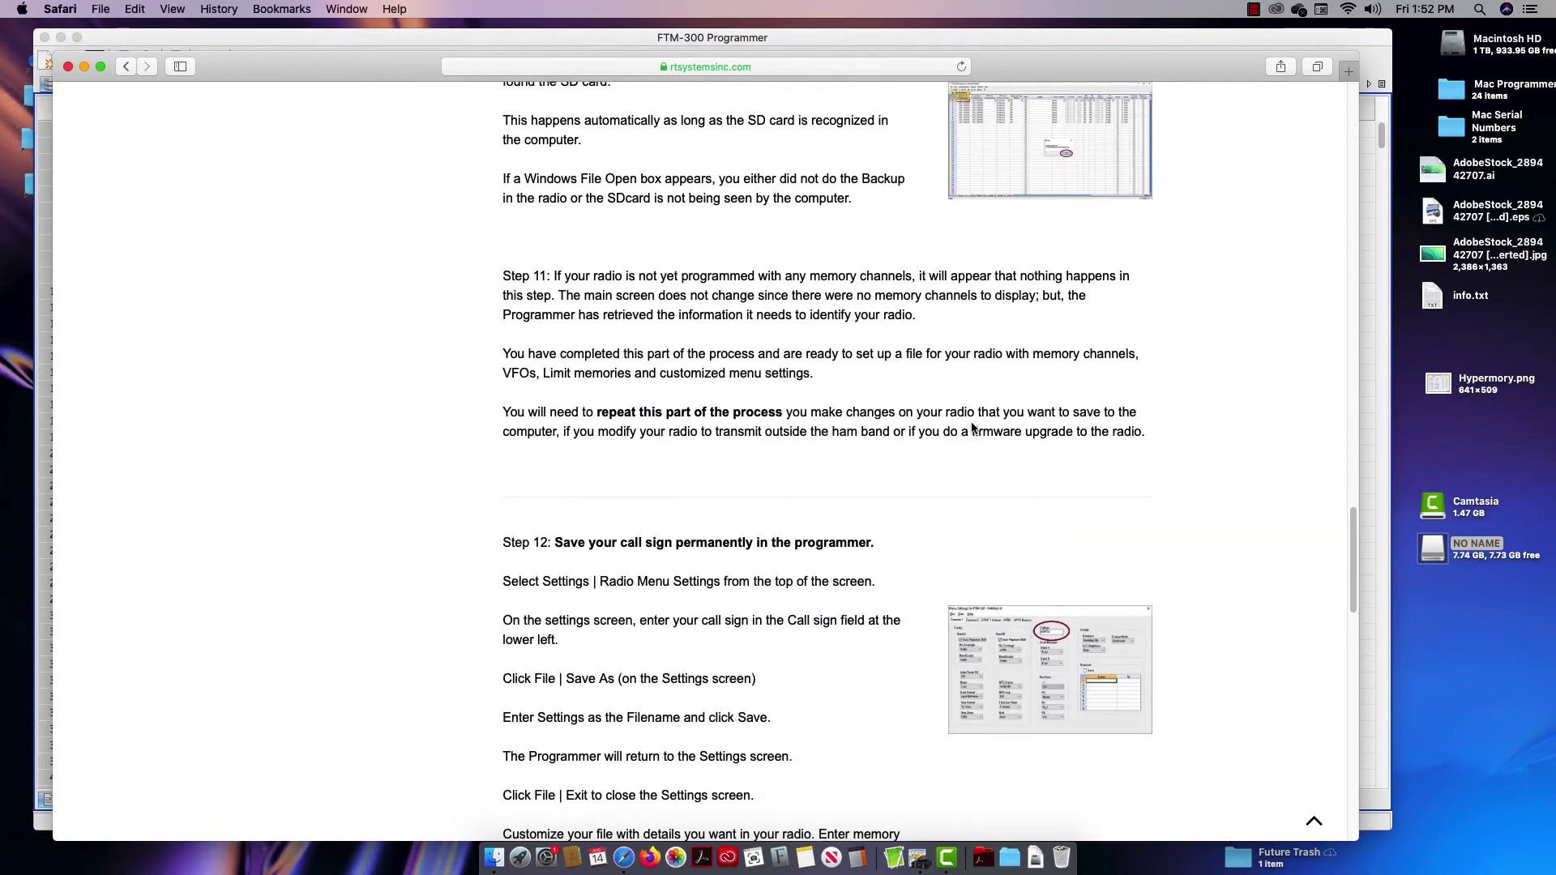
scroll(971, 427, down, 2)
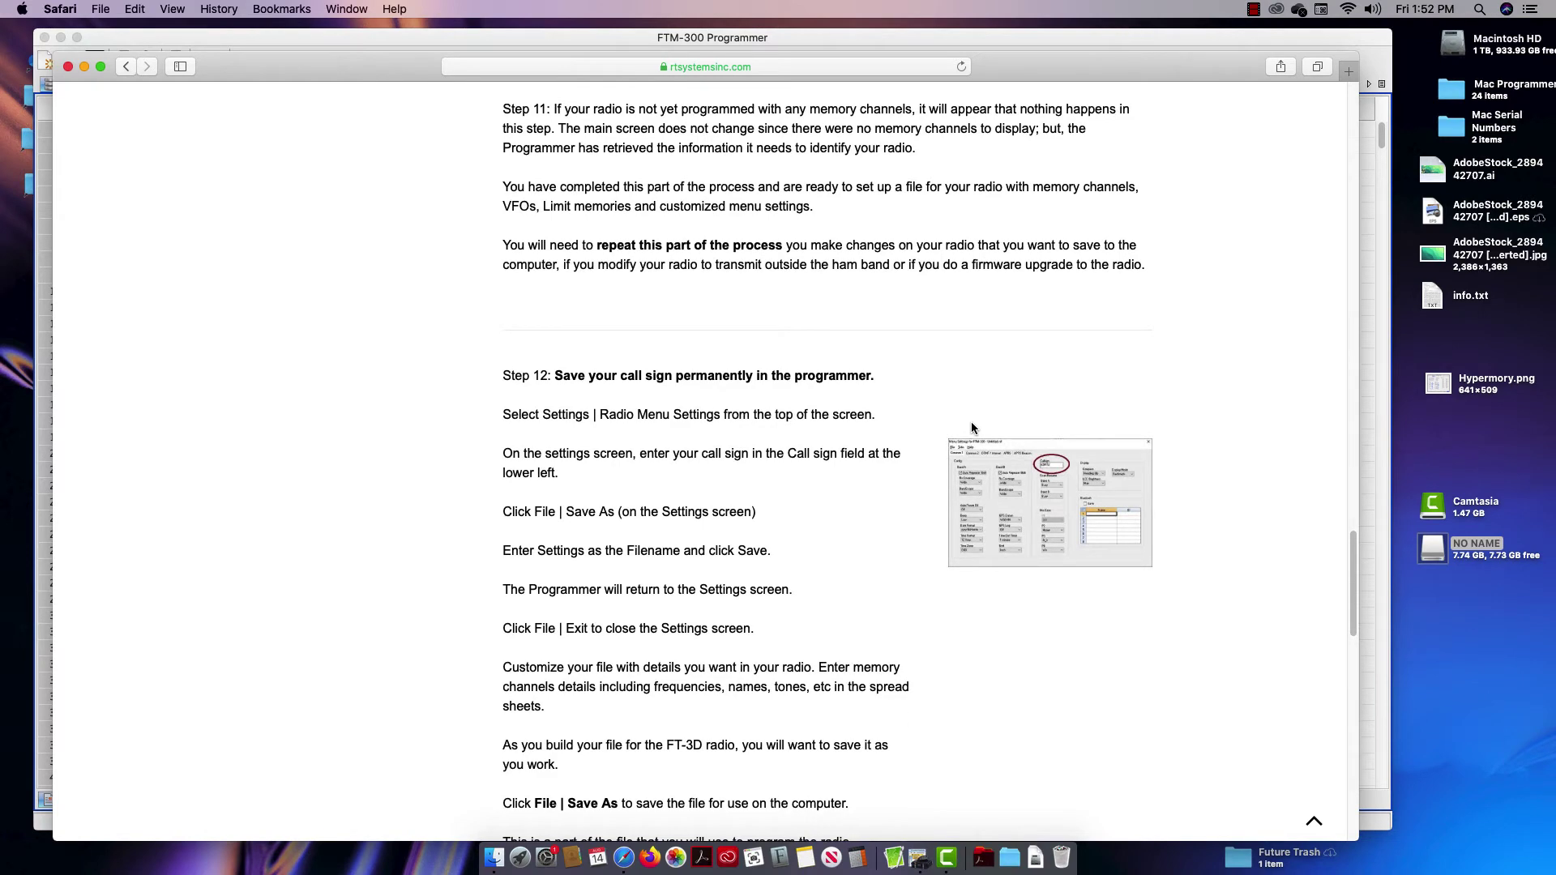
scroll(972, 428, down, 6)
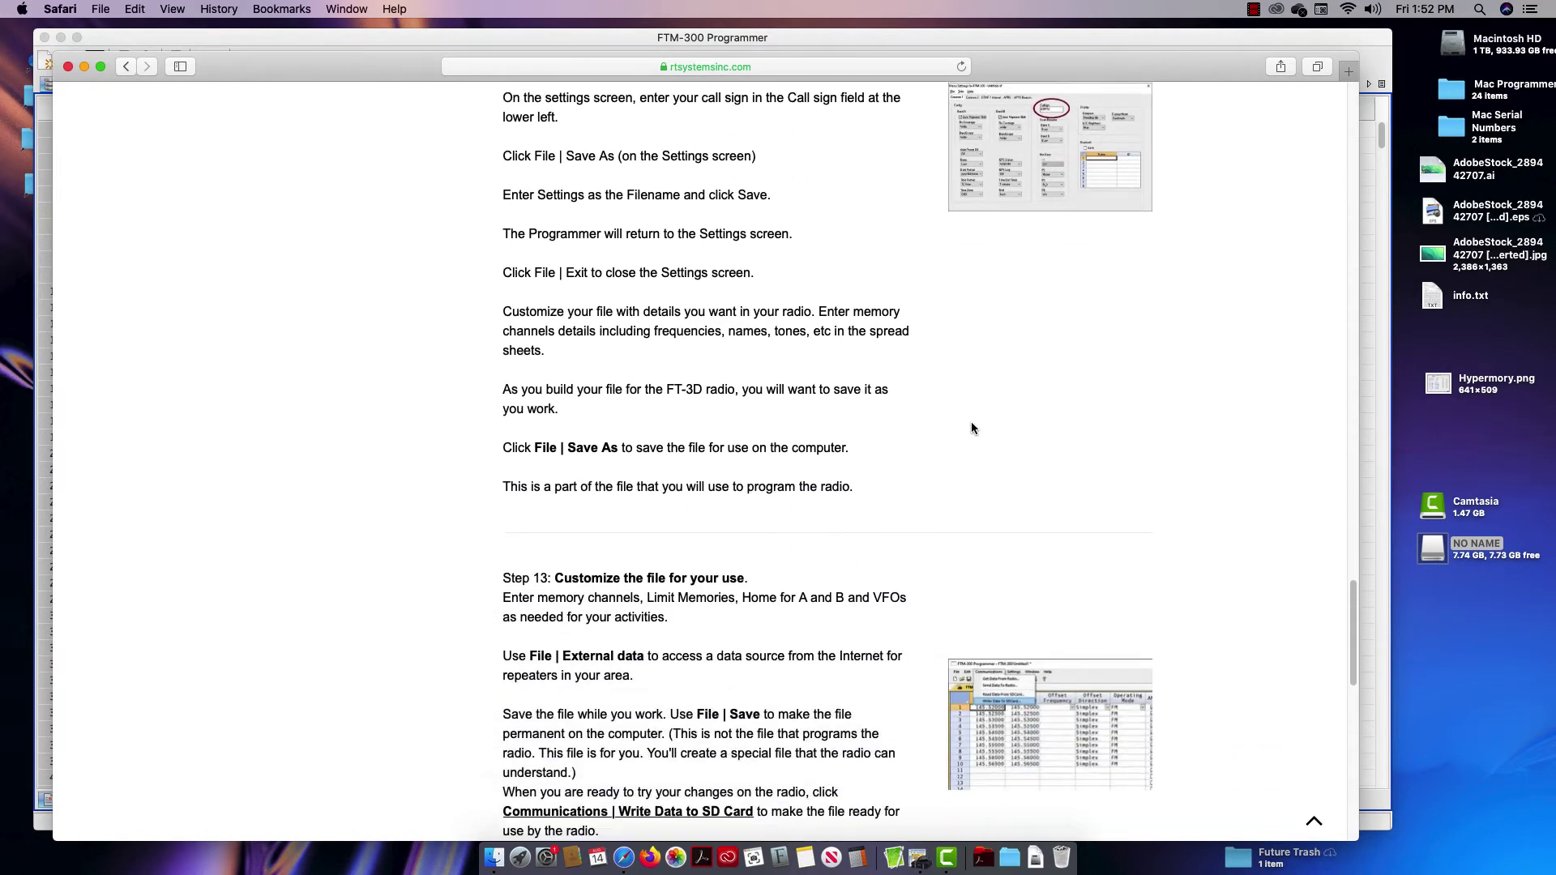
scroll(972, 428, down, 3)
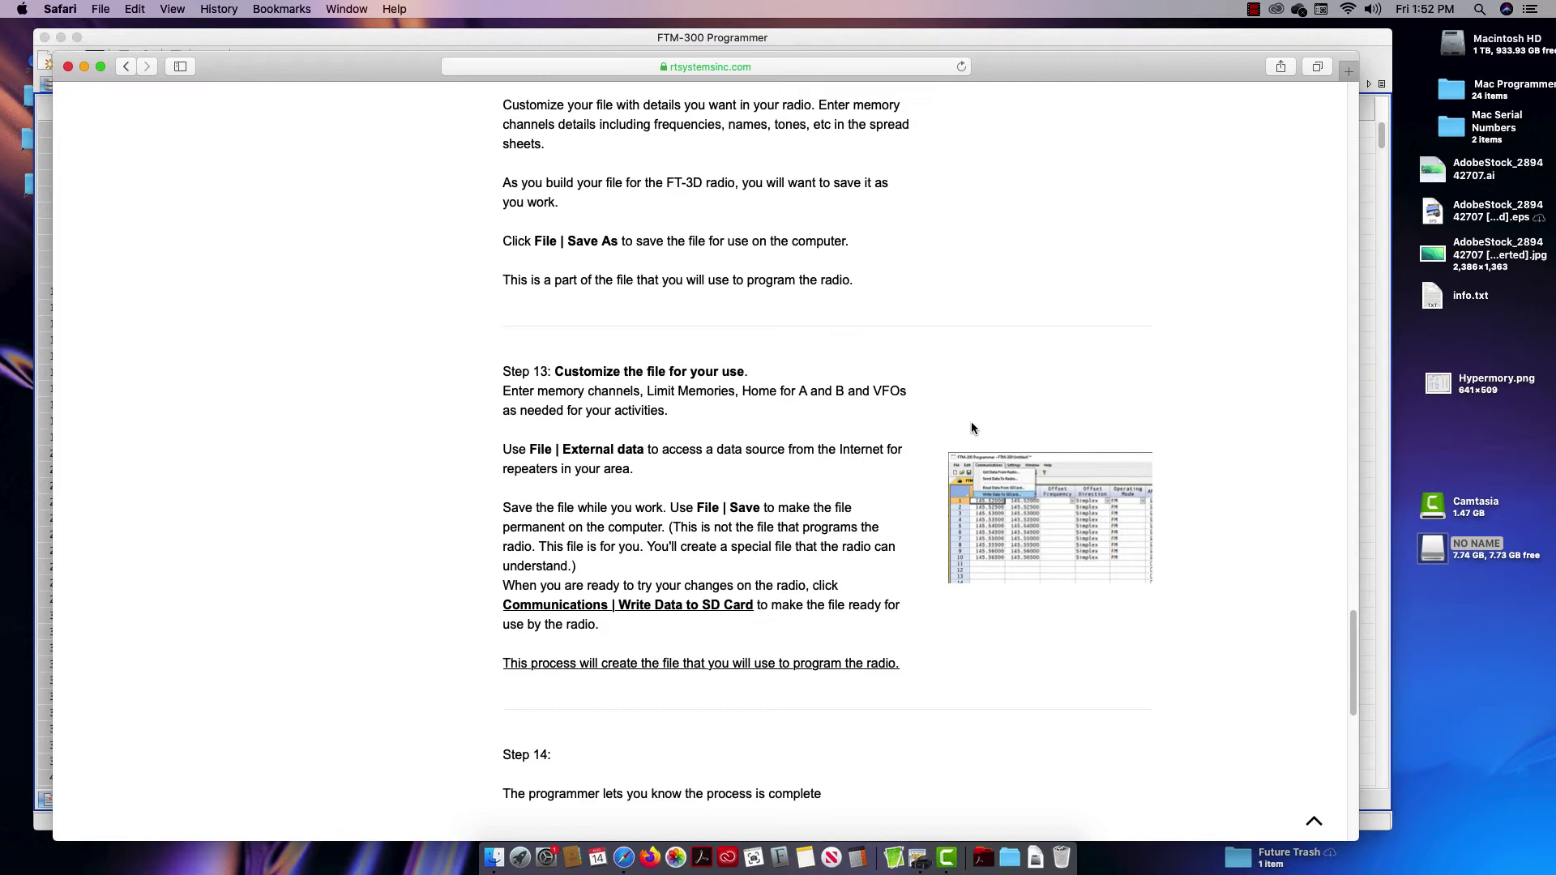
scroll(971, 428, down, 6)
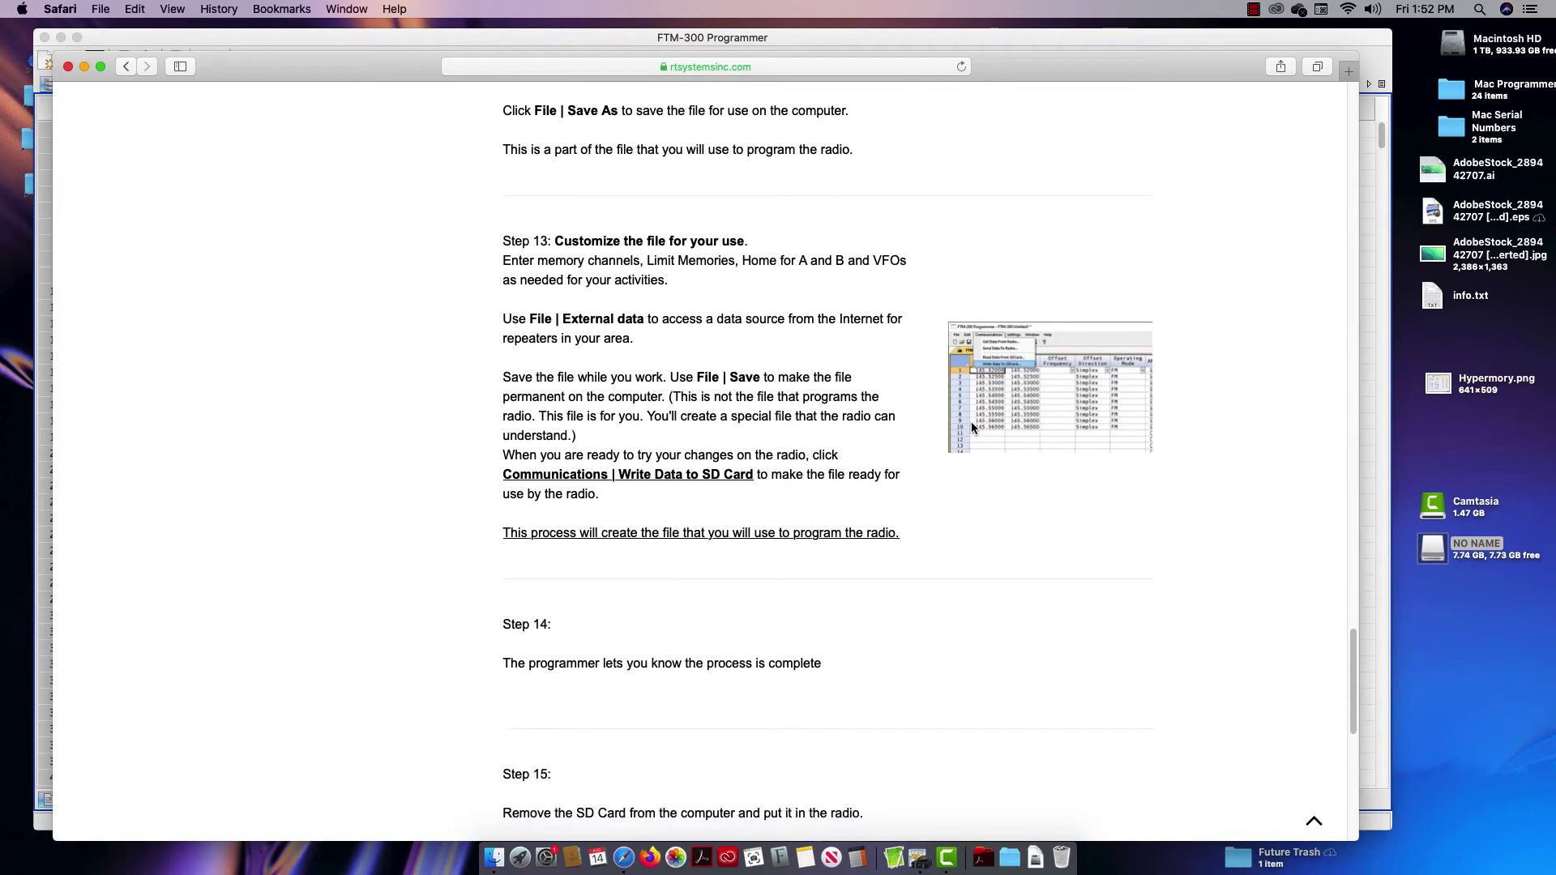
scroll(972, 428, down, 8)
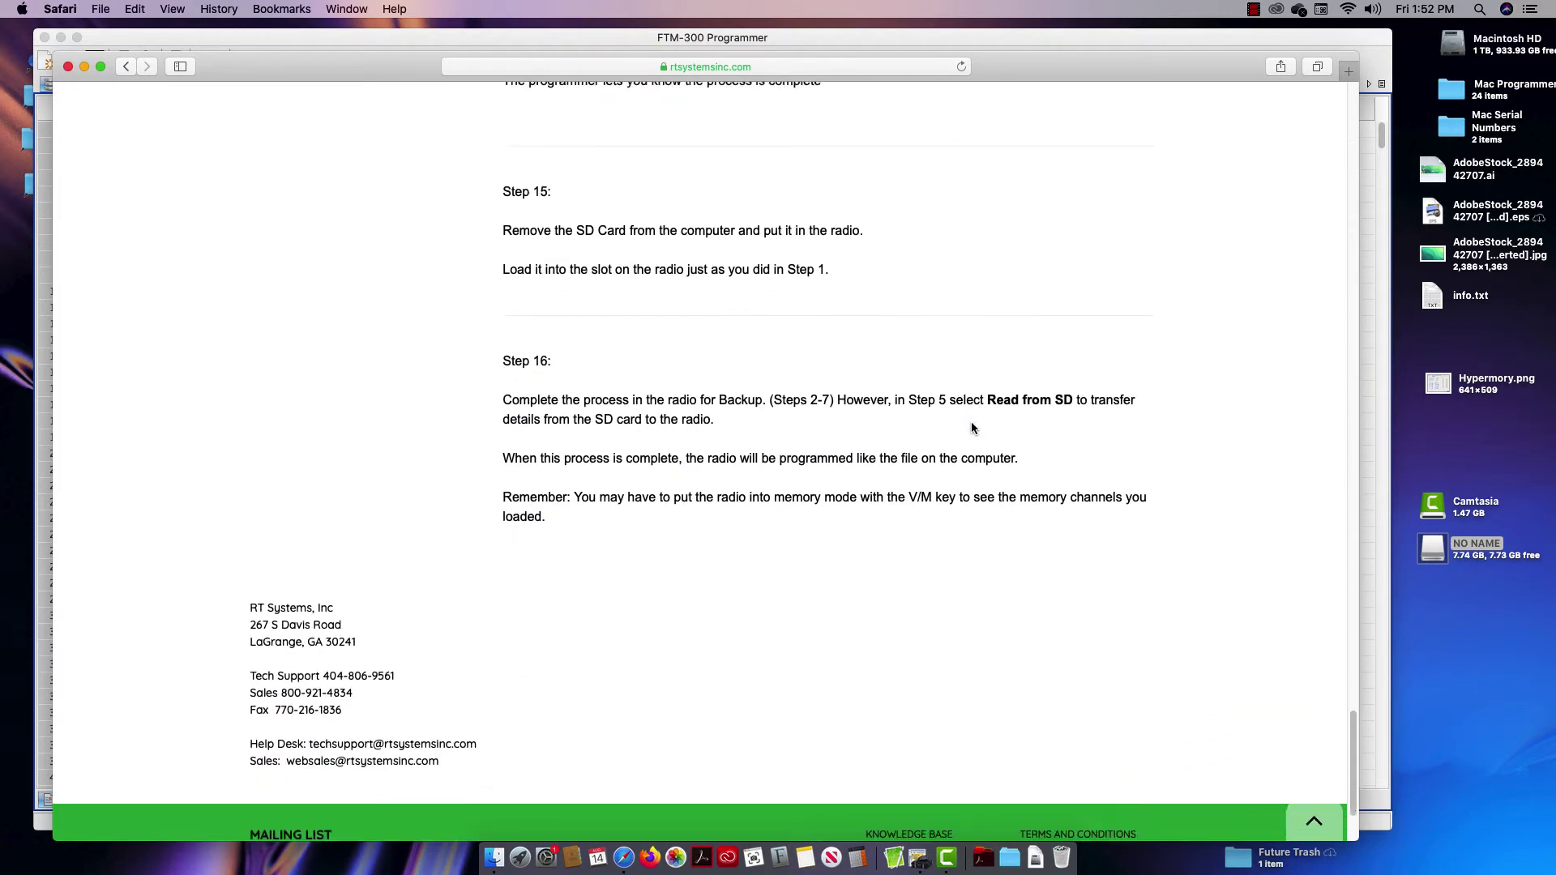
Review the article's backup and SD card reading instructions again, return to its beginning and close the browser window.
scroll(971, 428, up, 20)
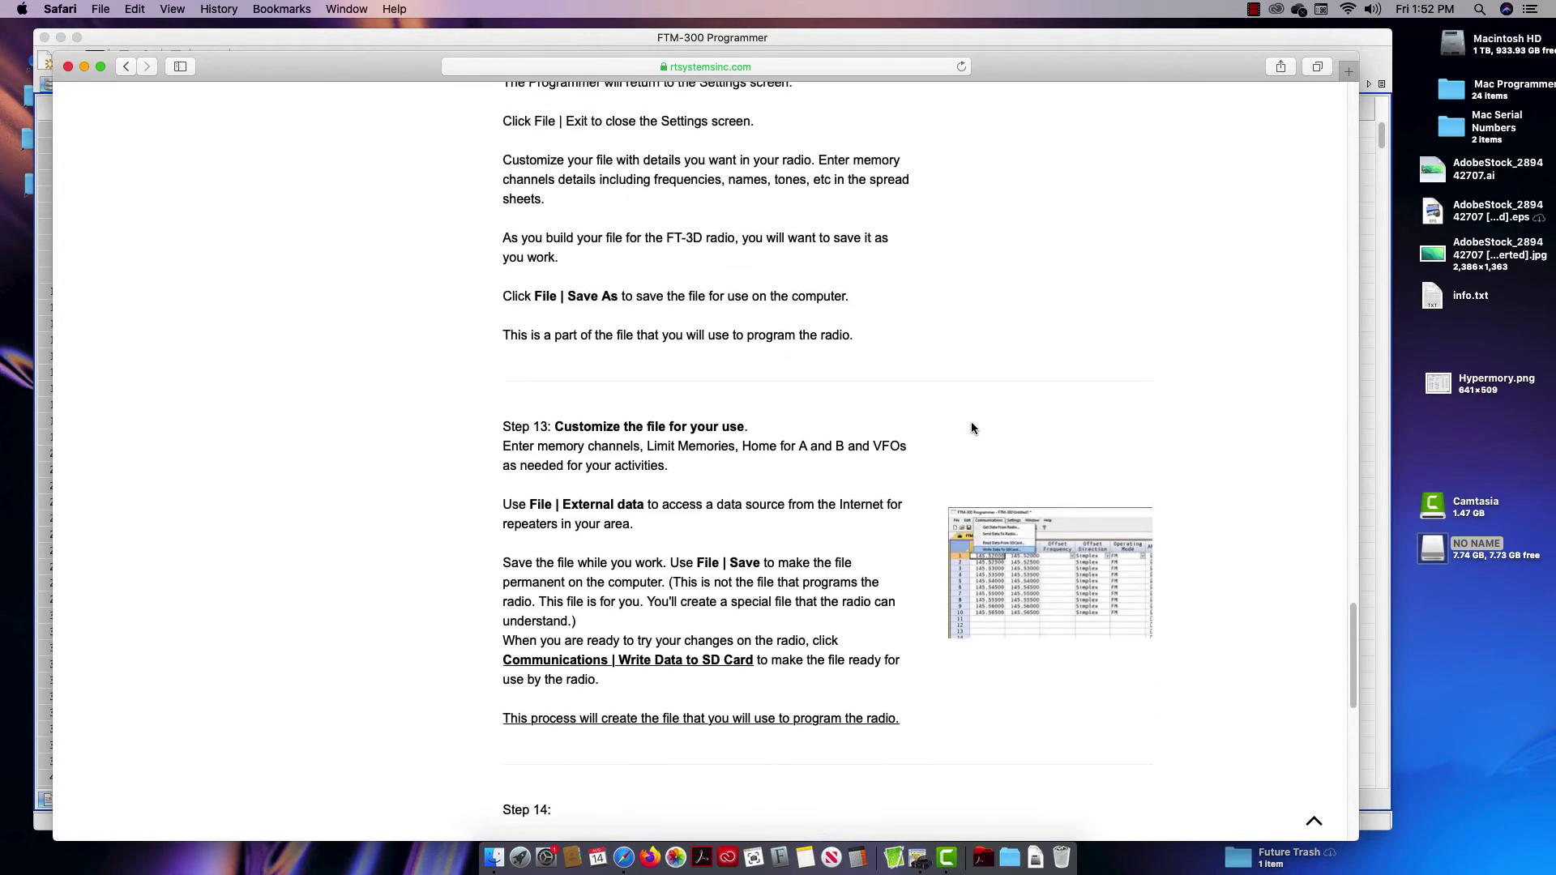
scroll(972, 428, up, 20)
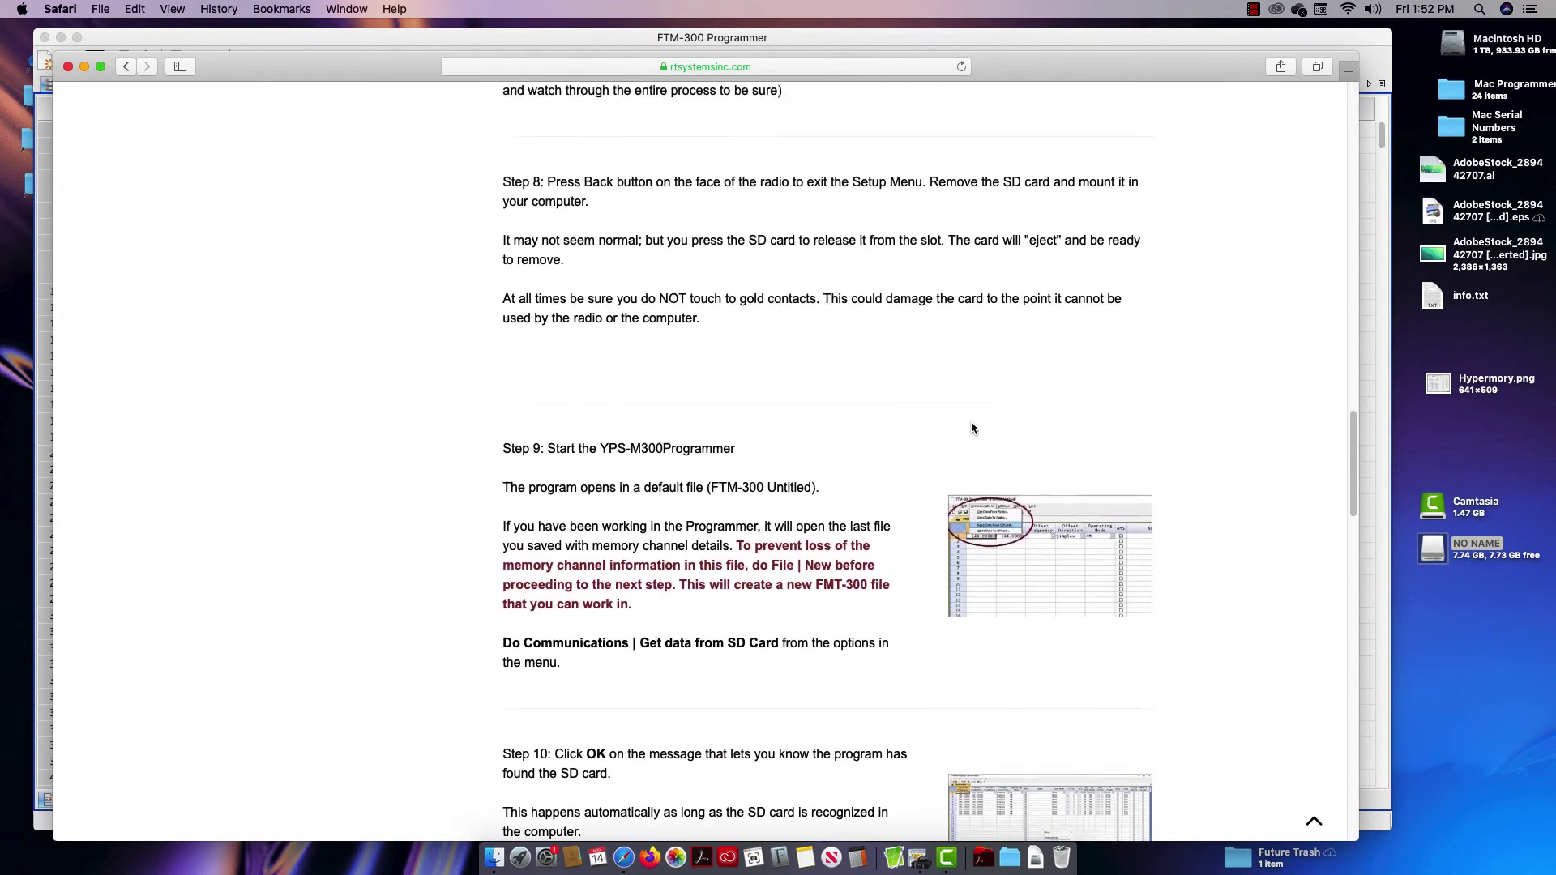
scroll(972, 428, up, 2)
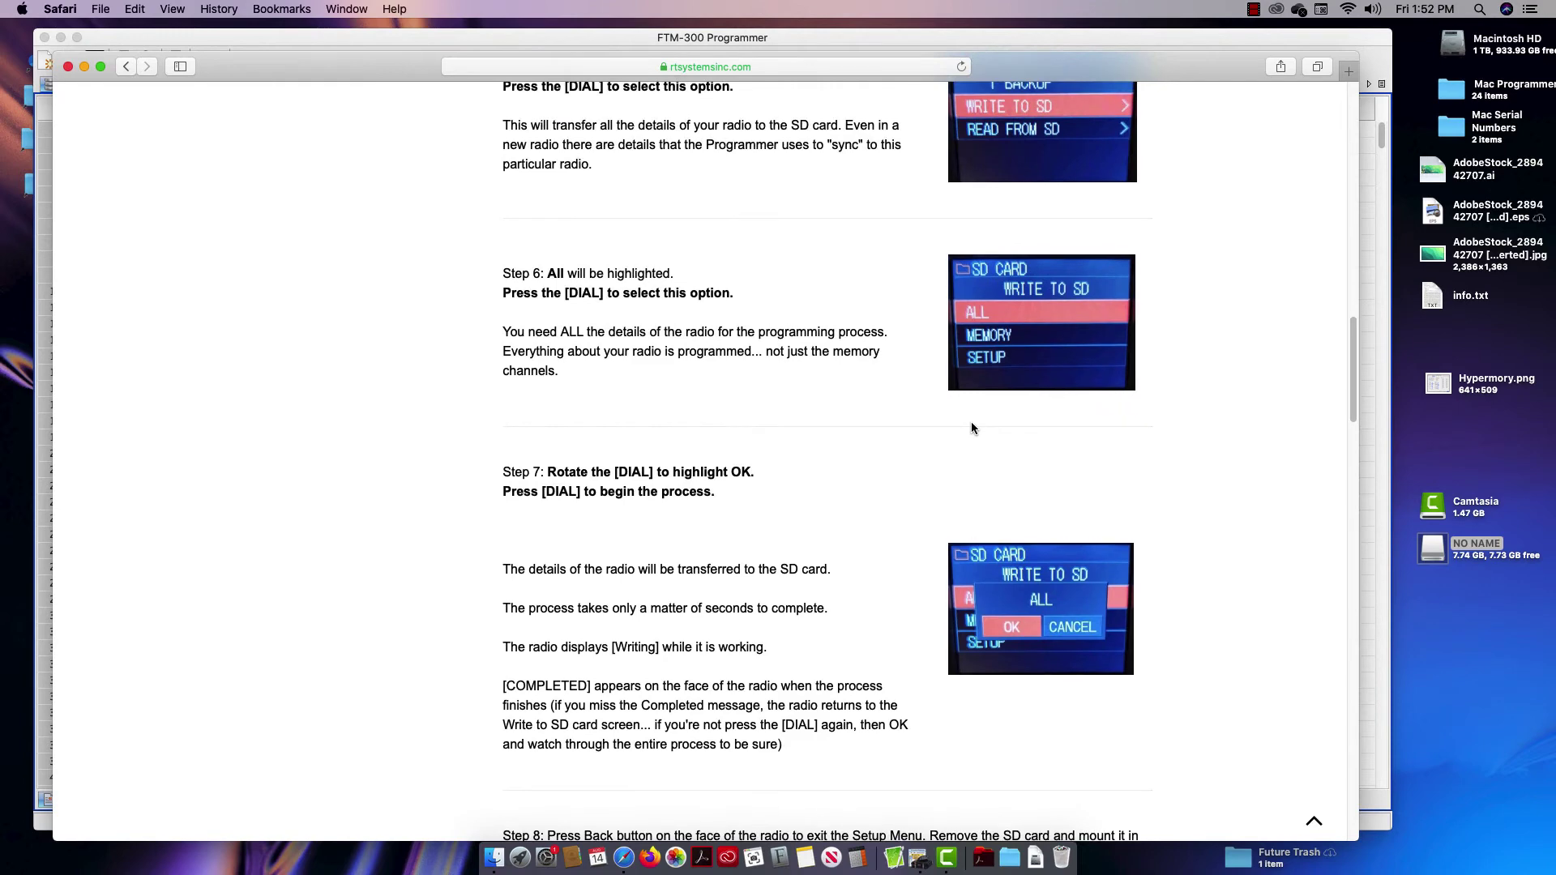
scroll(971, 428, down, 20)
scroll(972, 428, down, 1)
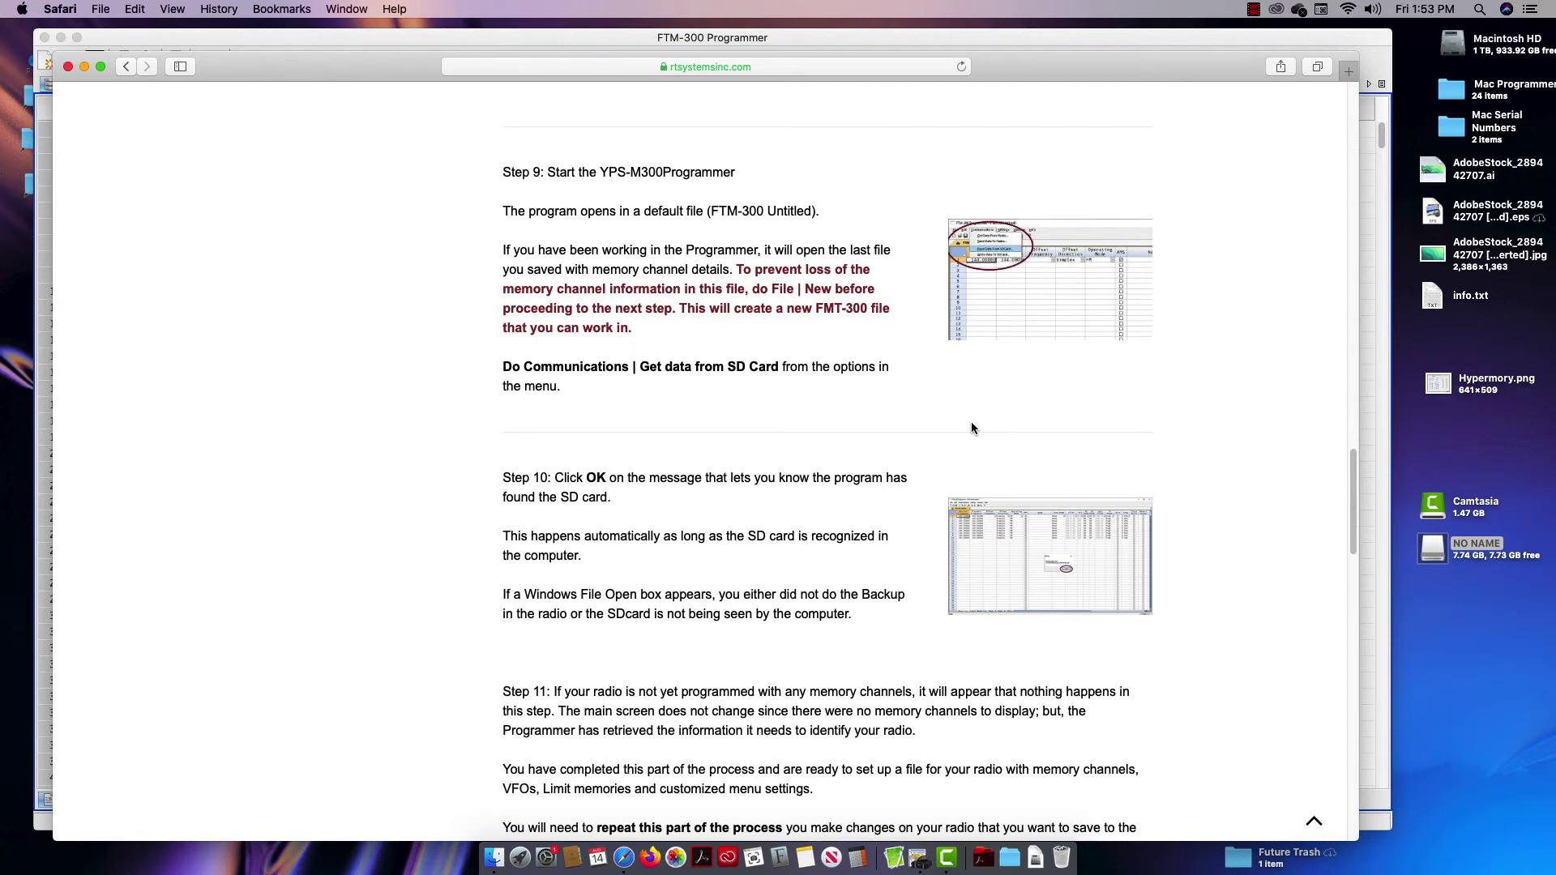
scroll(972, 428, down, 3)
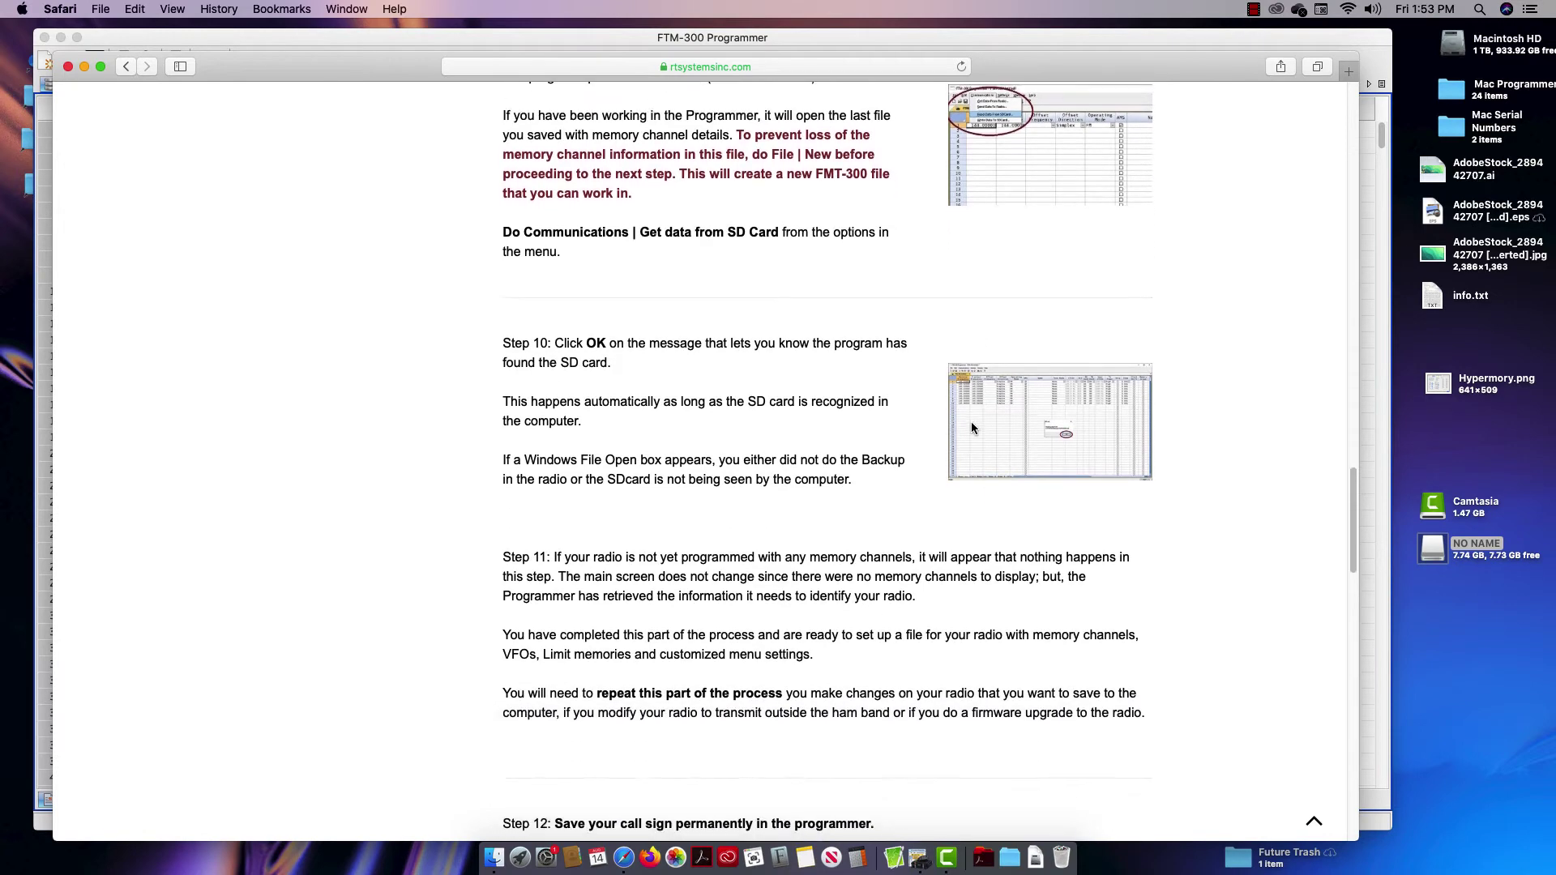
key(super+Up)
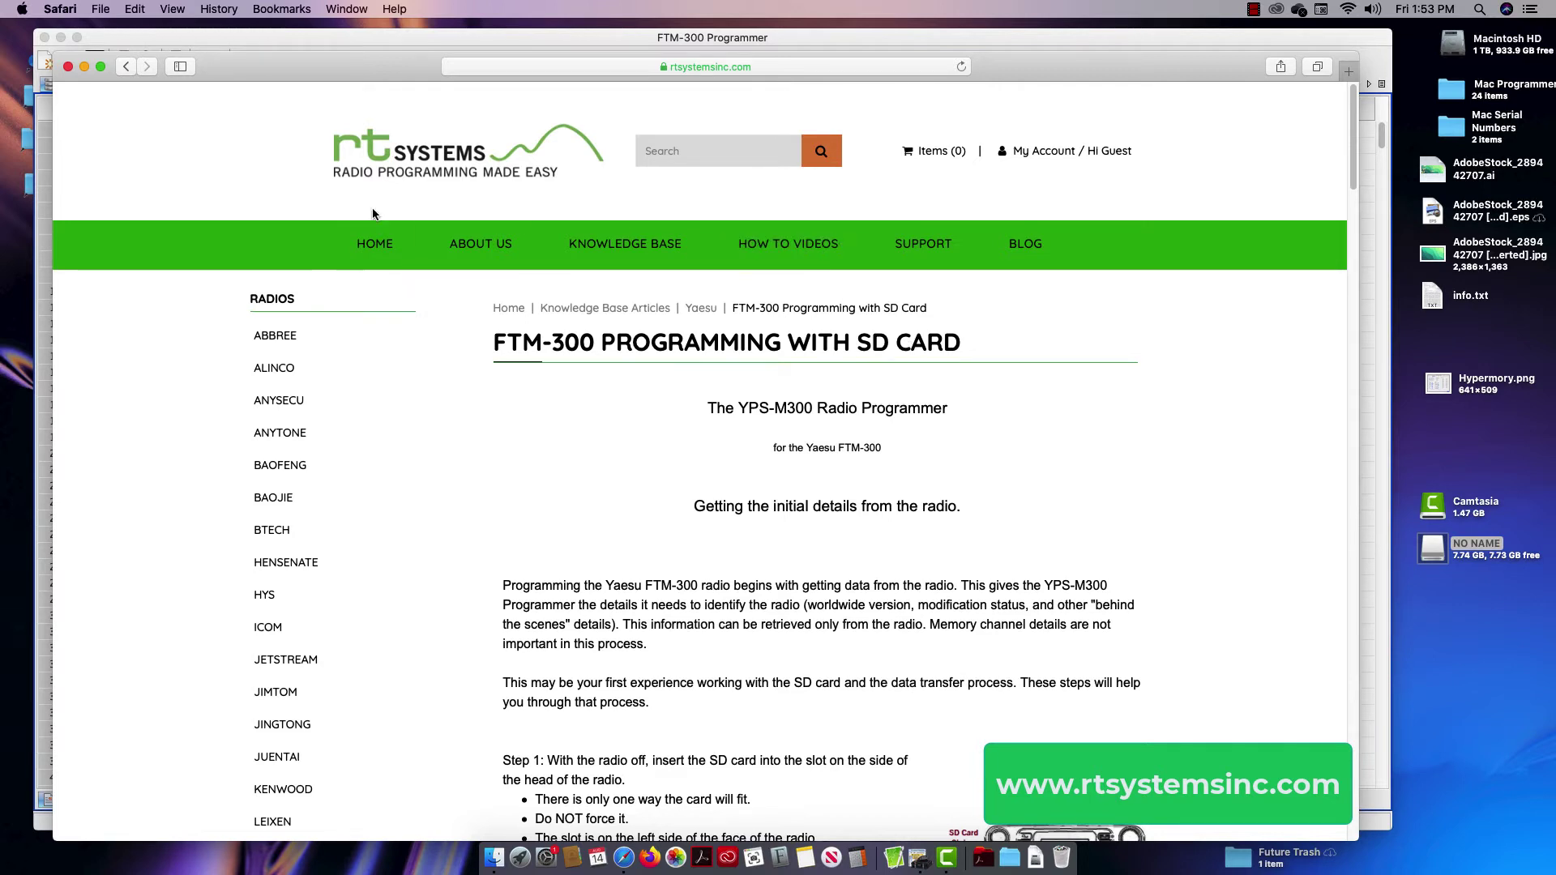
click(68, 67)
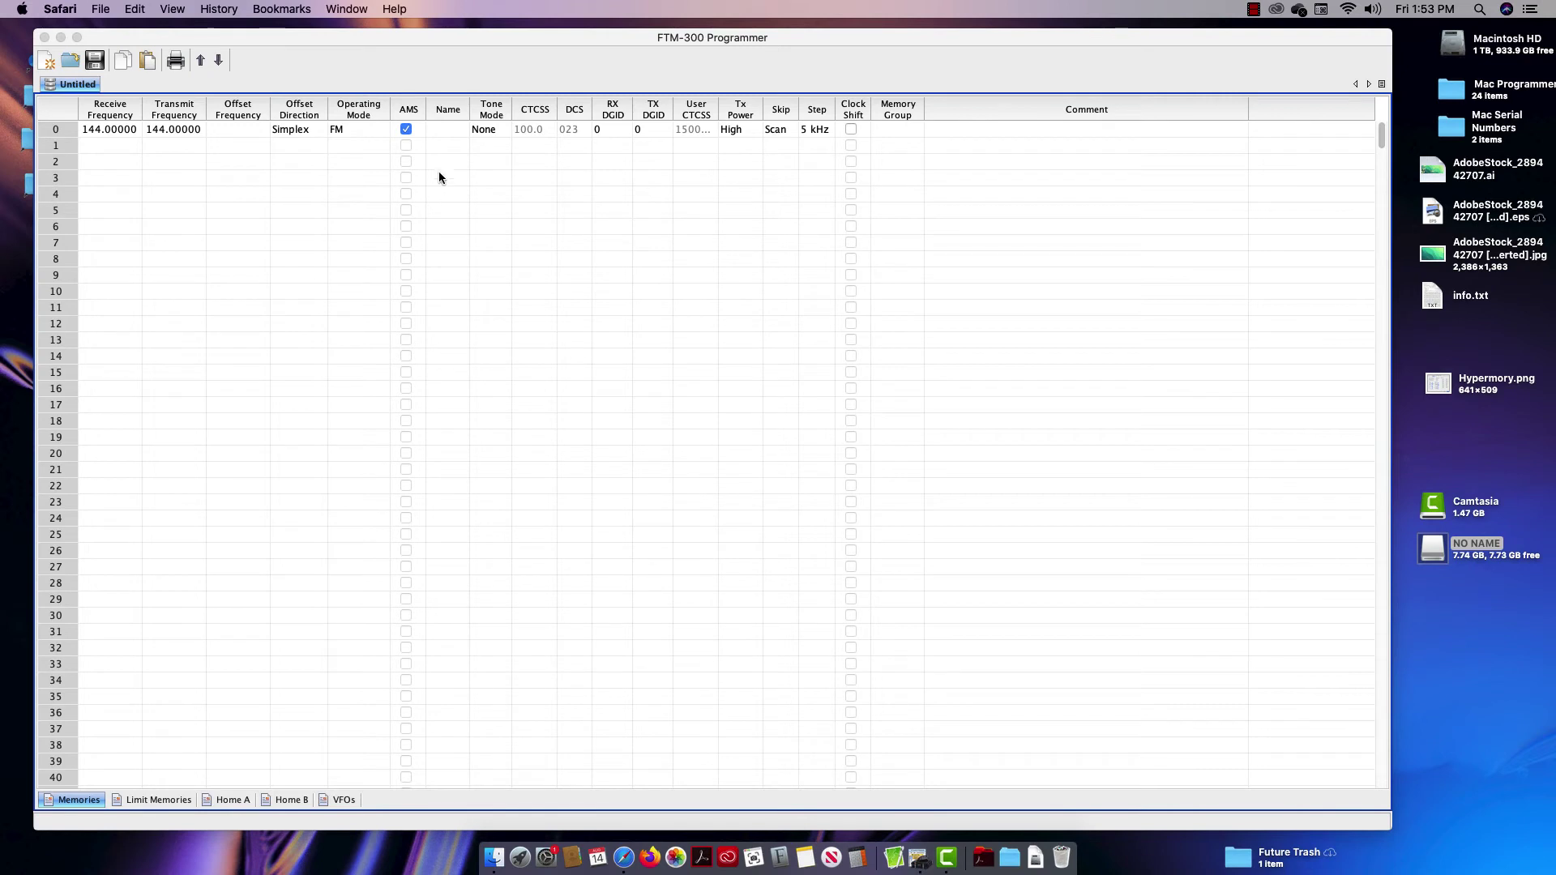
Read the SD card backup file clnftm300D.dat into the programmer, browsing from Macintosh HD through Volumes to the card's FTM300D / Backup folder.
click(488, 46)
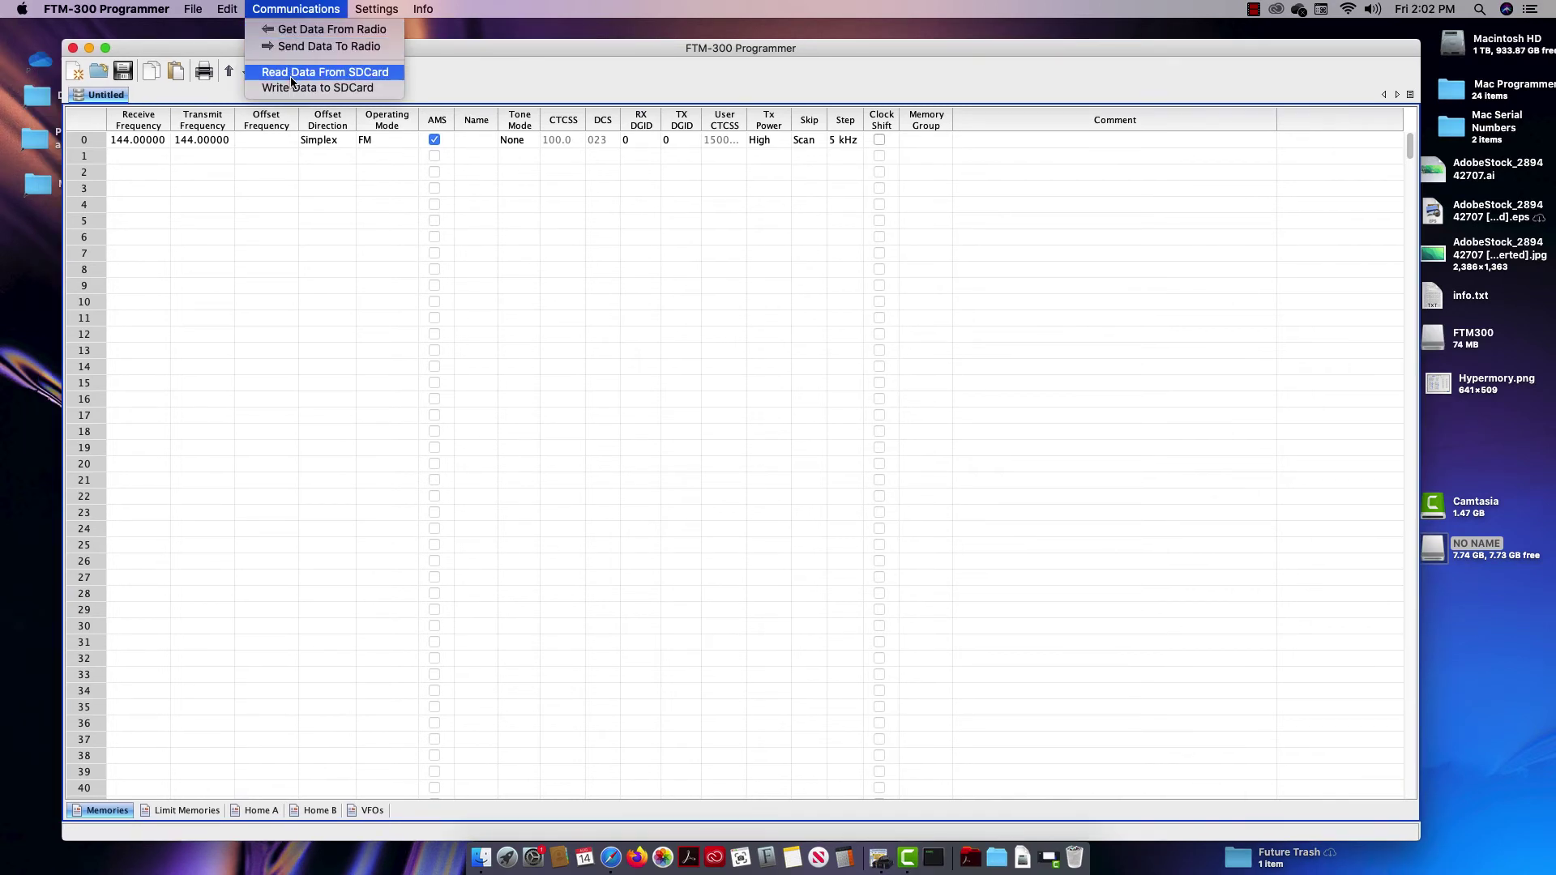
click(291, 79)
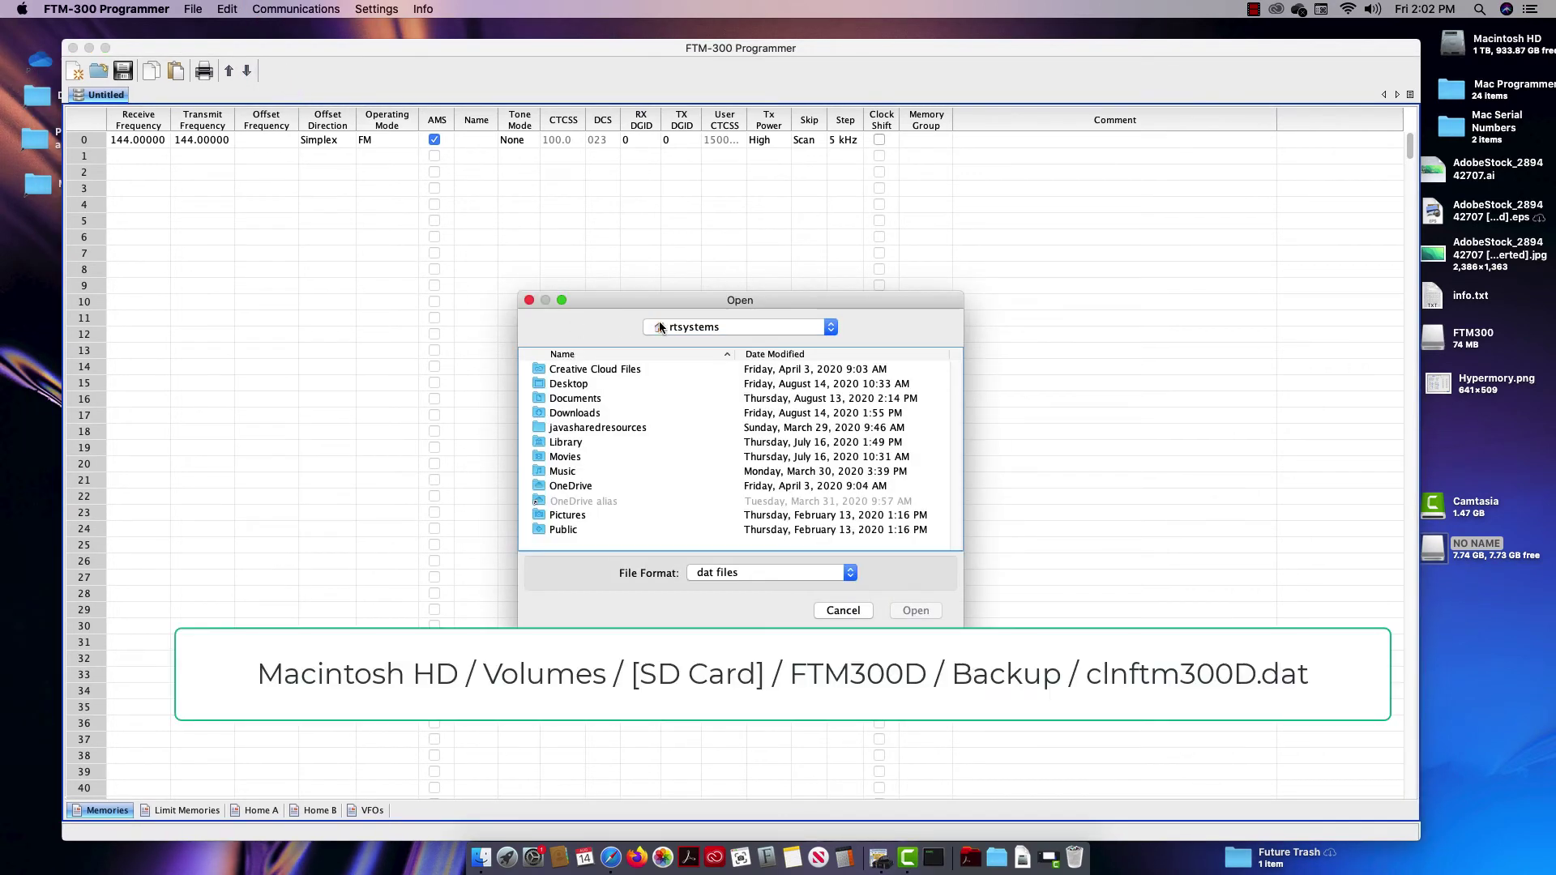
click(733, 328)
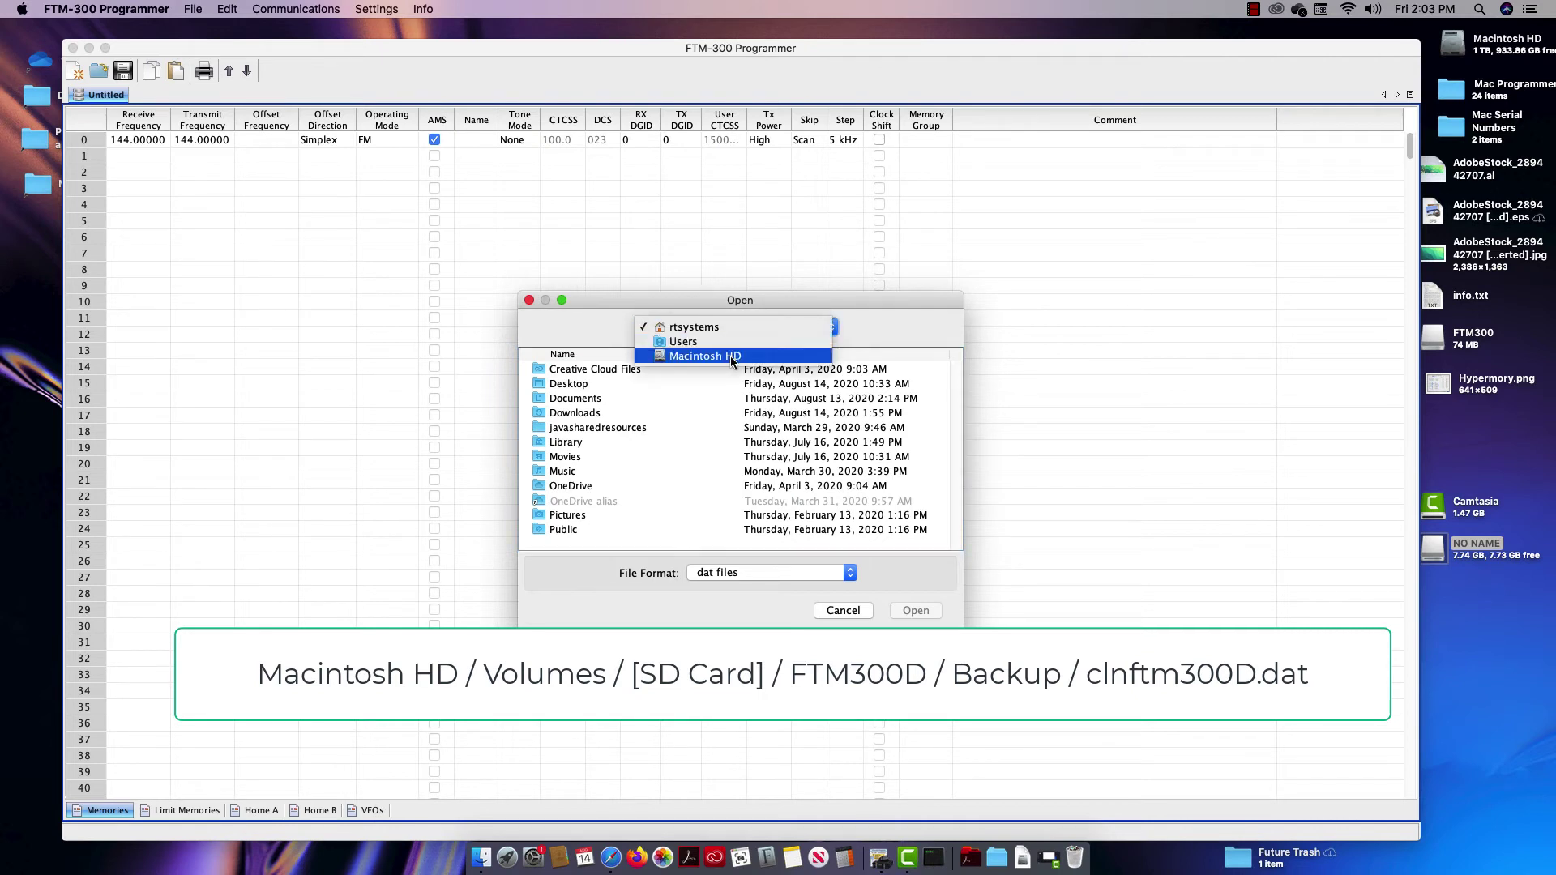
click(731, 356)
scroll(724, 369, down, 3)
click(552, 543)
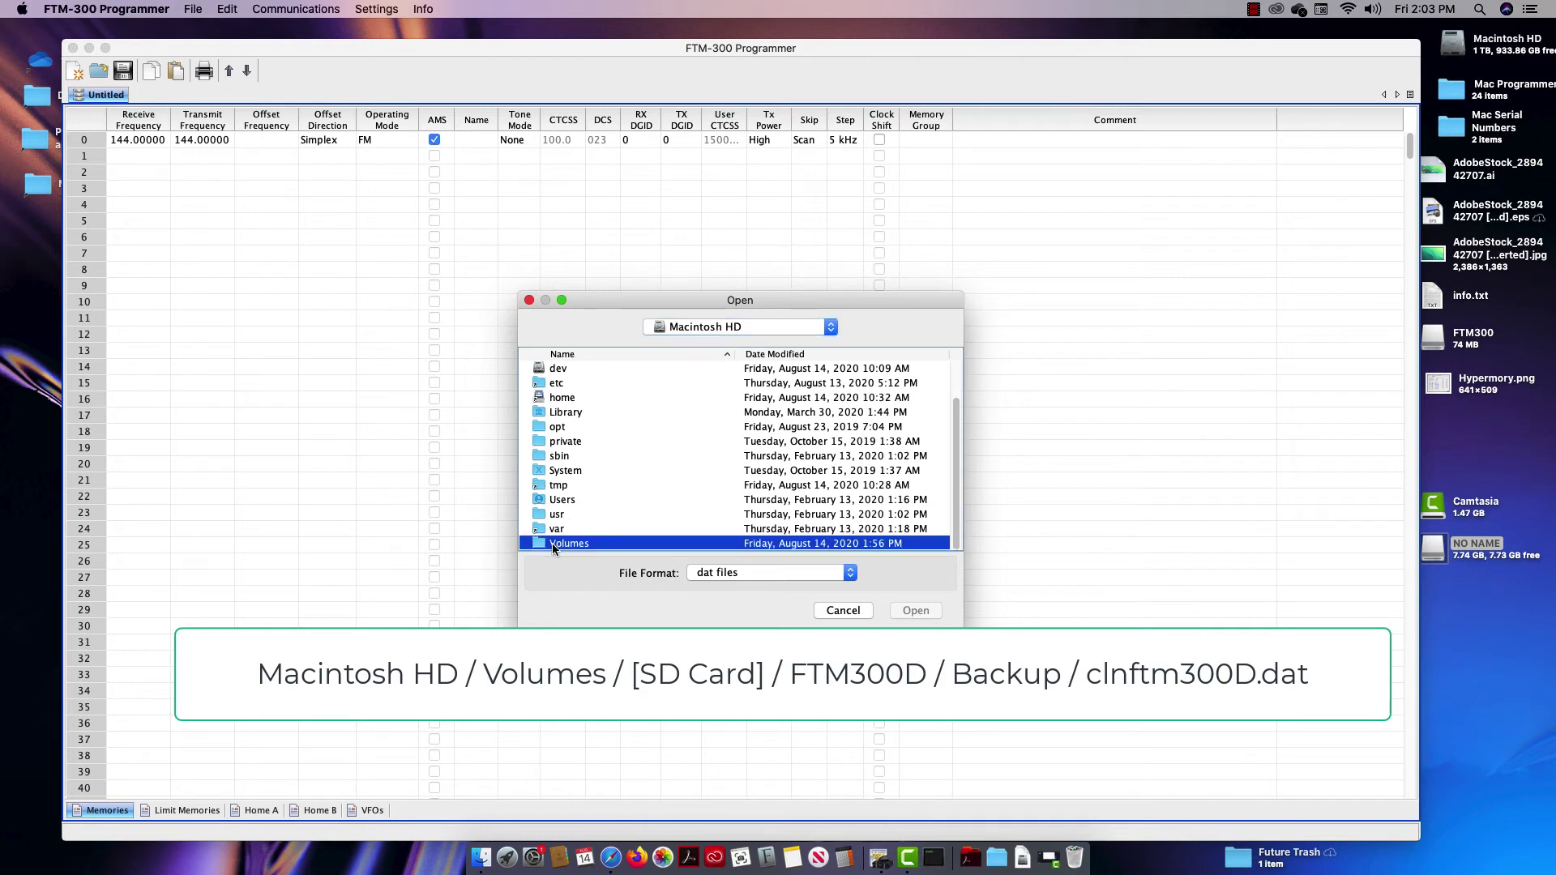
double_click(552, 542)
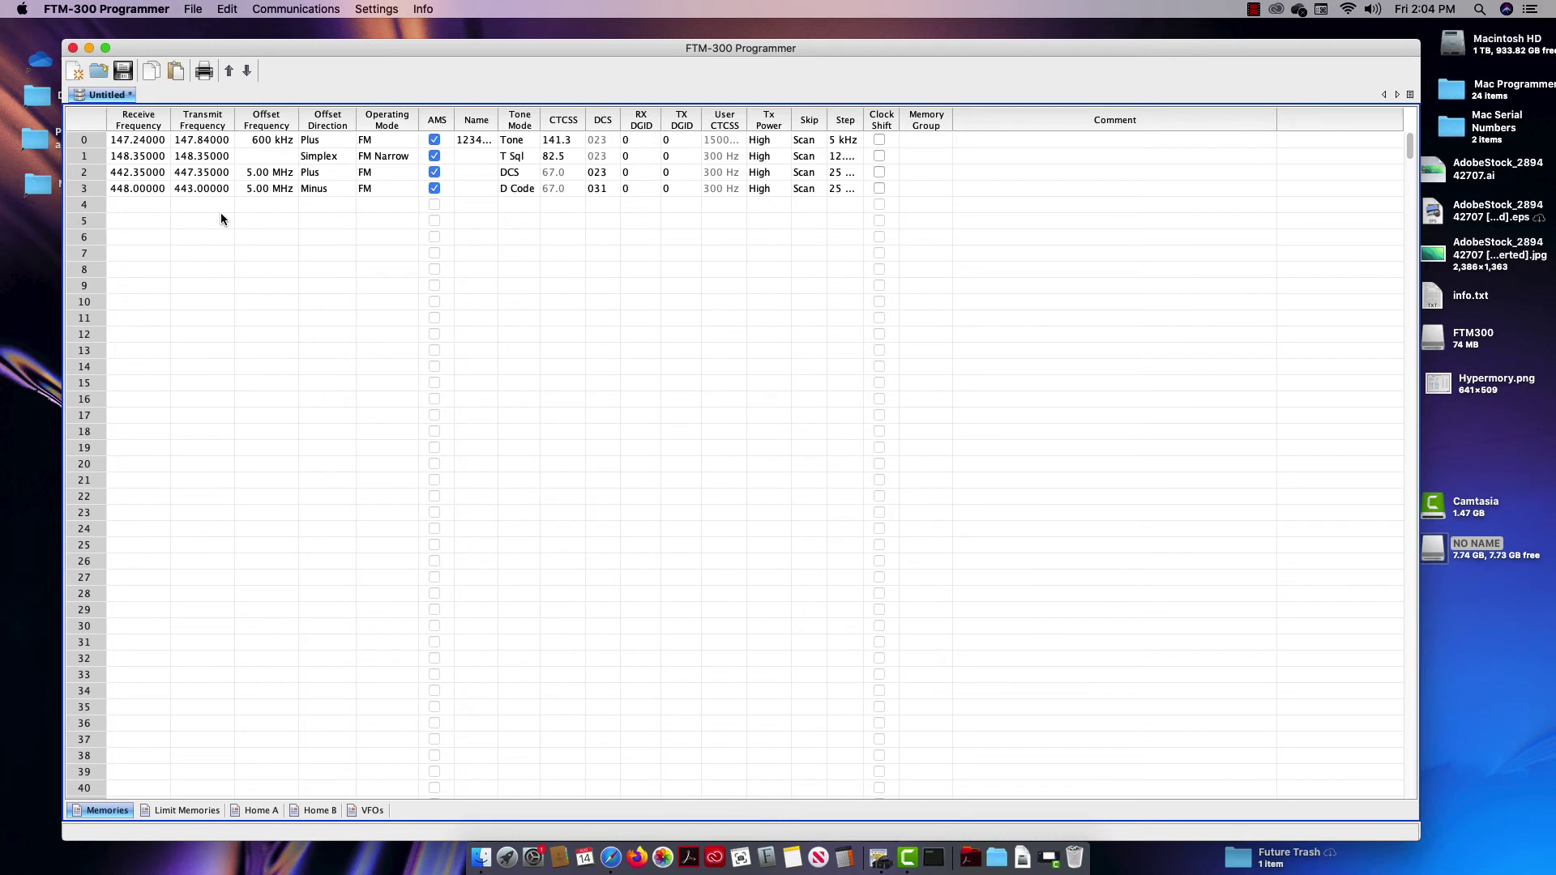
Open the radio's settings to review the Common 1 options and callsign field, and accept them as they are.
click(373, 13)
click(366, 32)
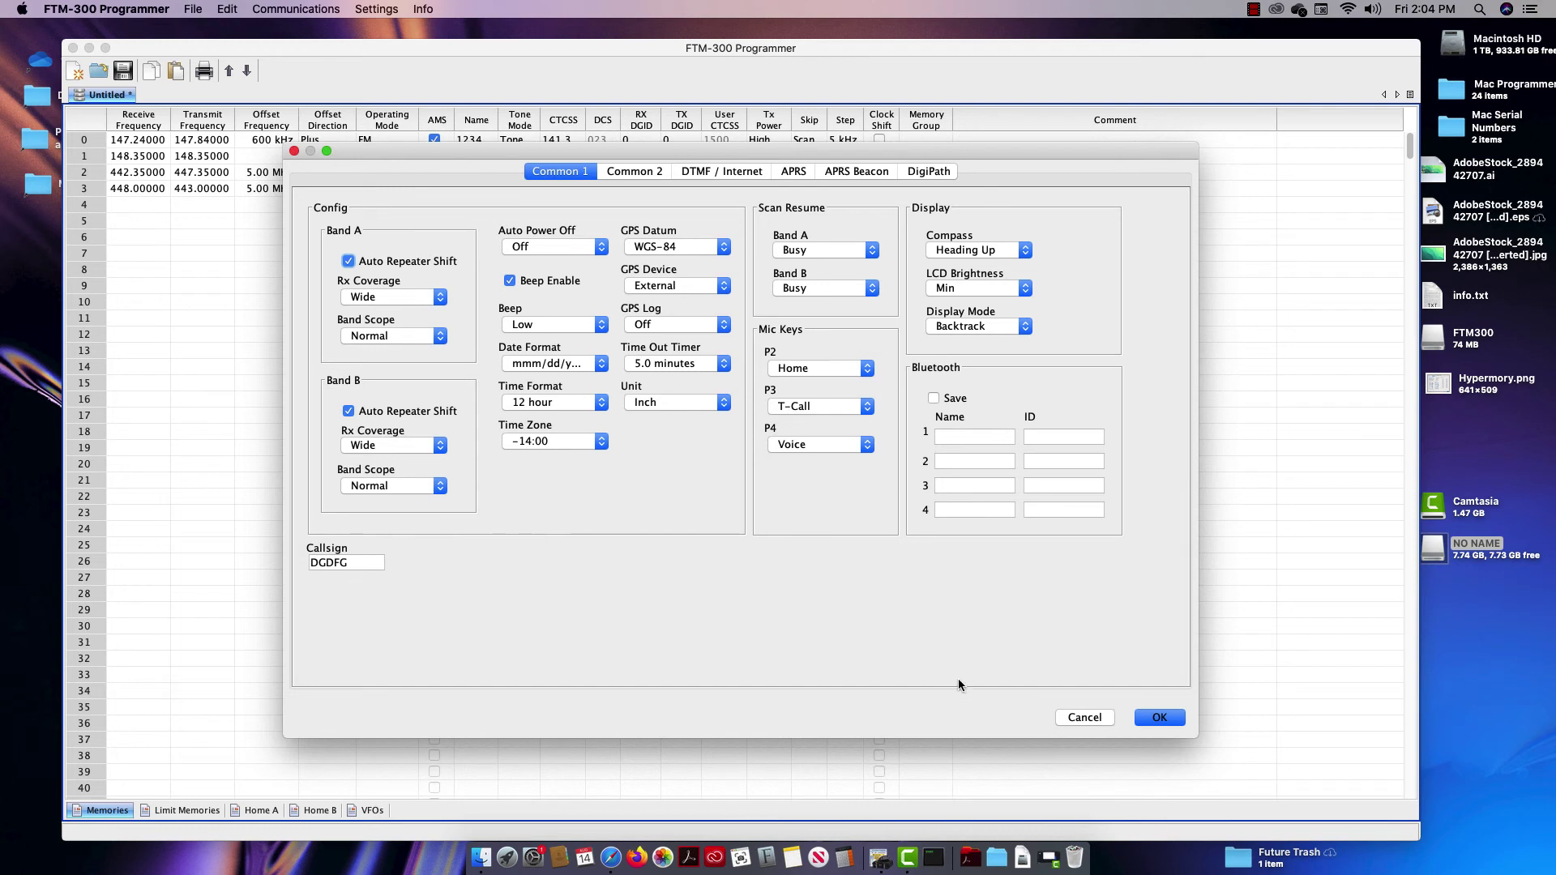
click(1143, 718)
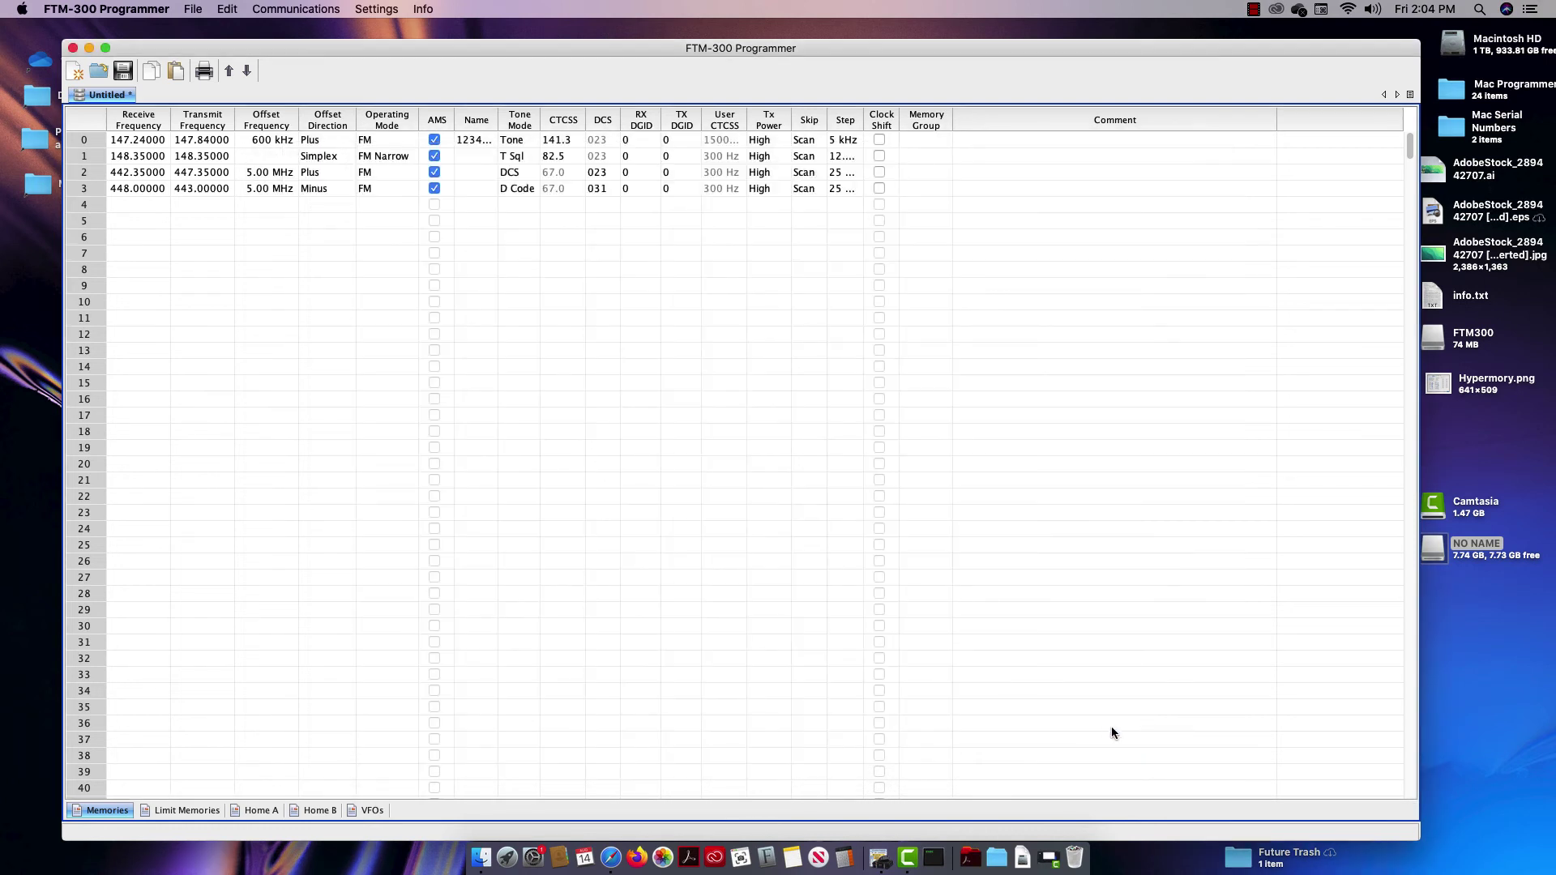
Write the programming data back to the SD card and eject the NO NAME card from the Mac.
click(282, 10)
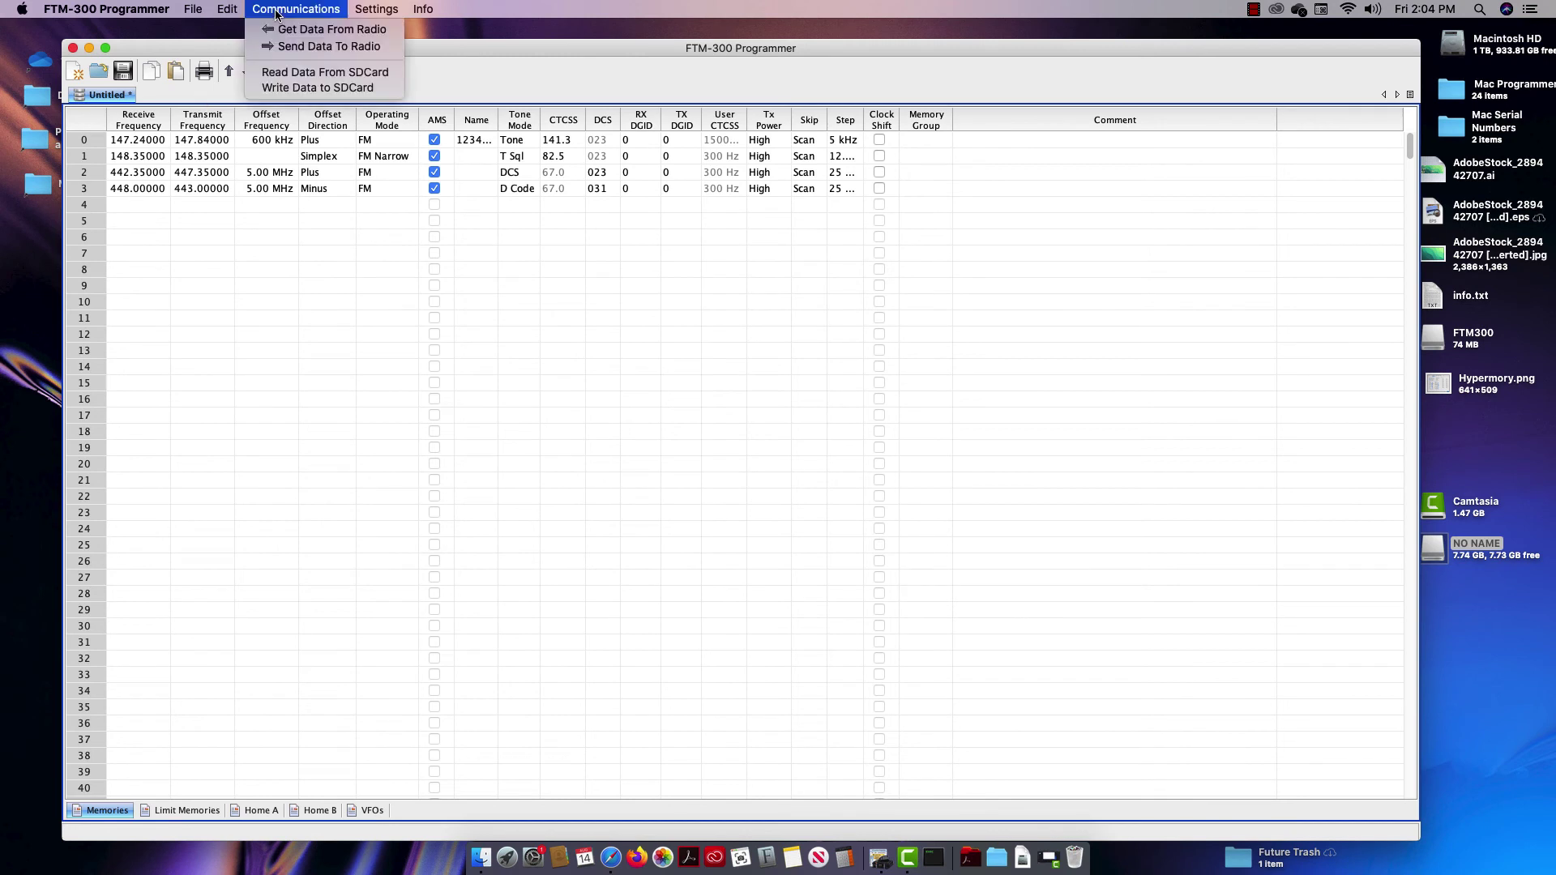
click(289, 88)
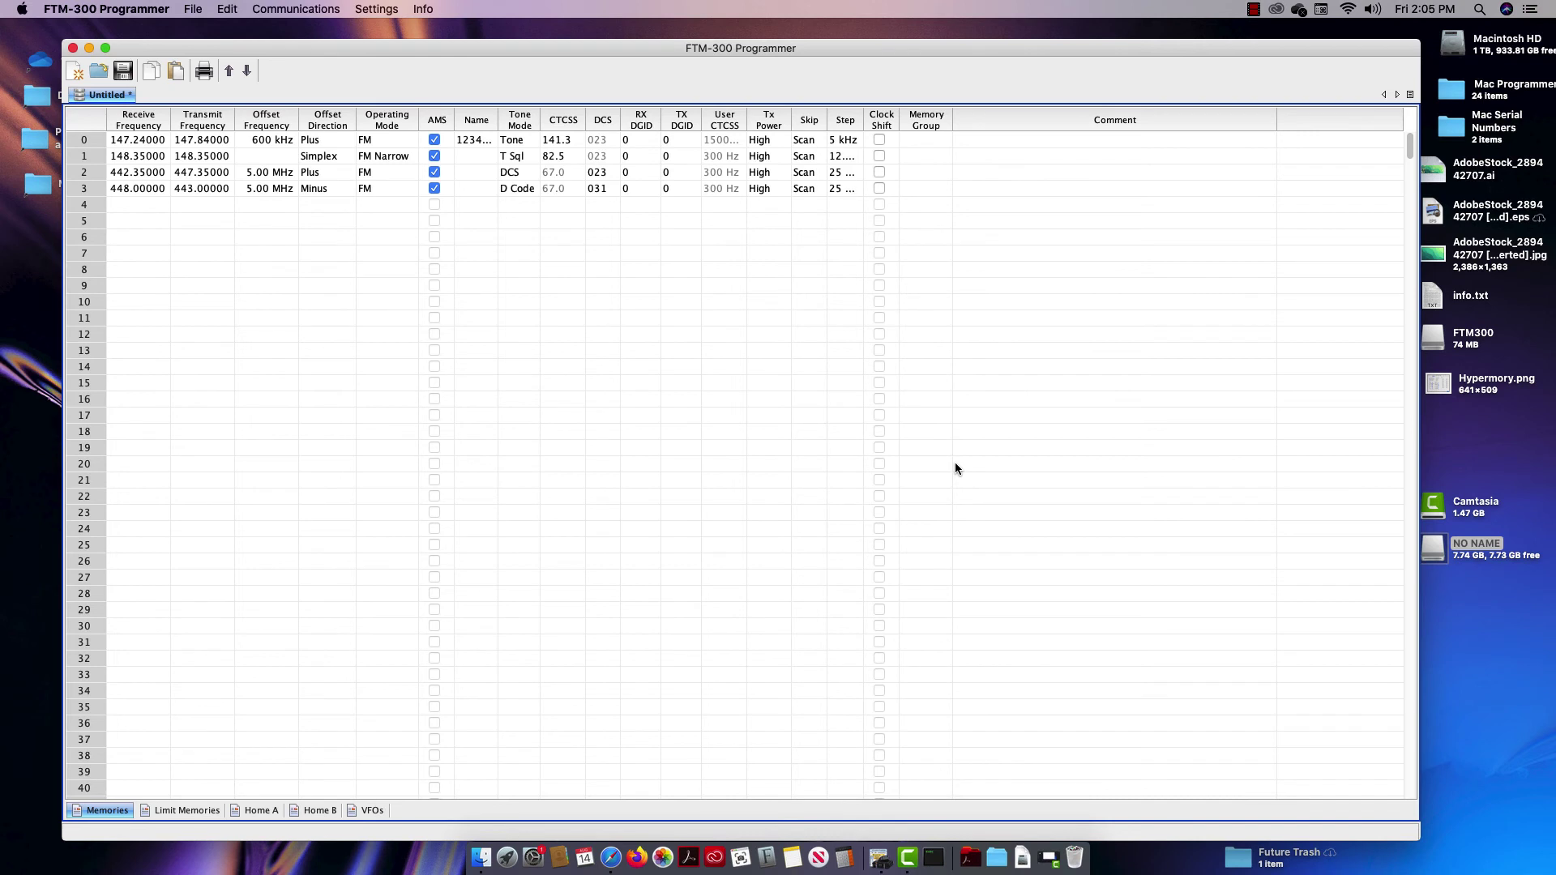
right_click(1465, 551)
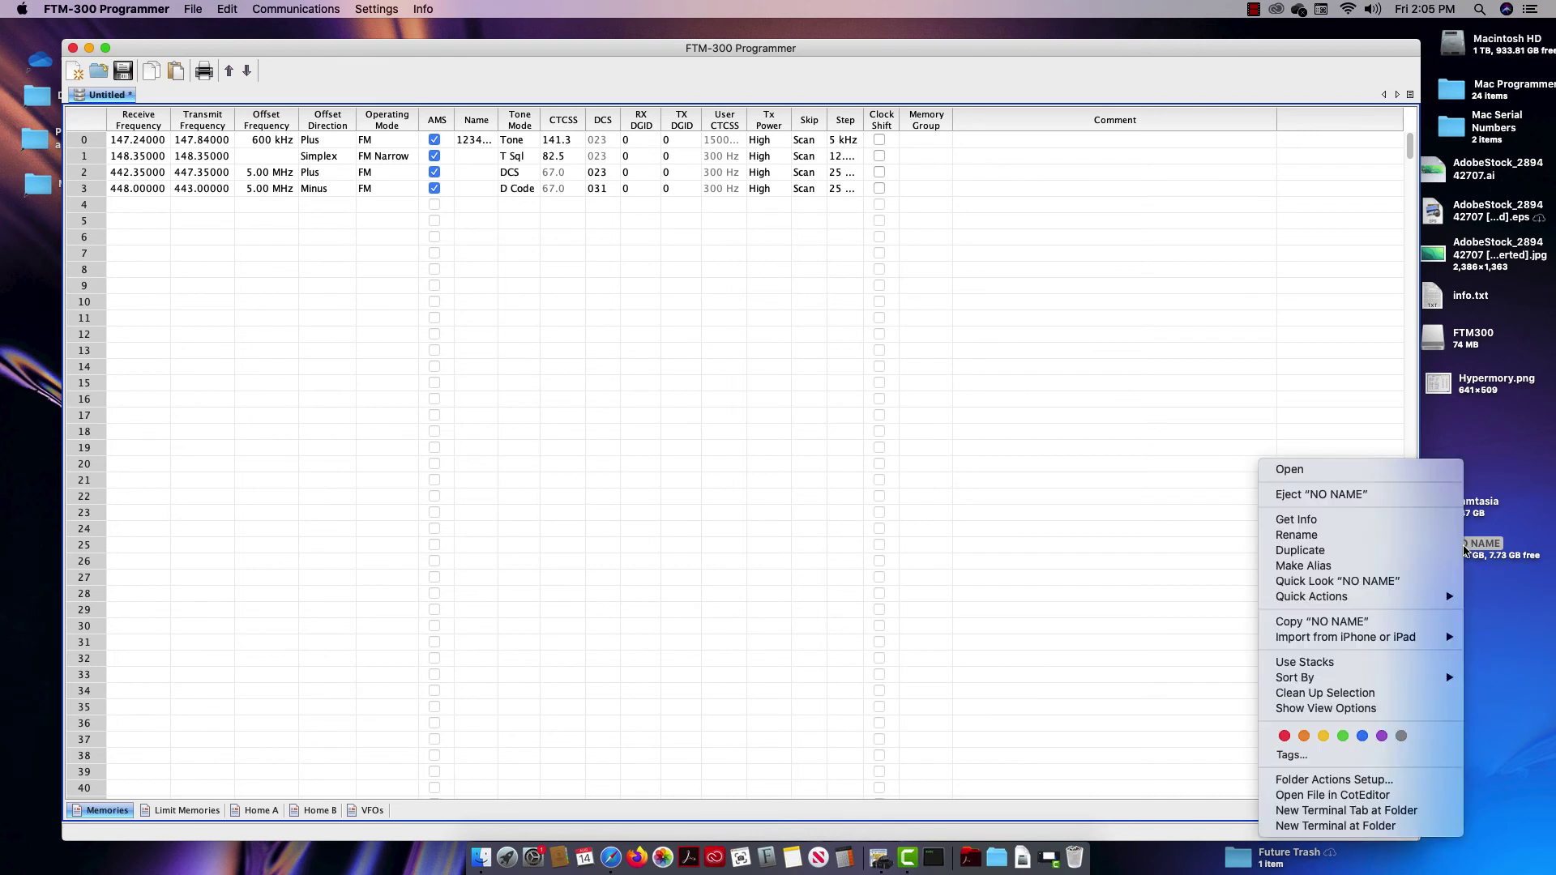
click(1361, 496)
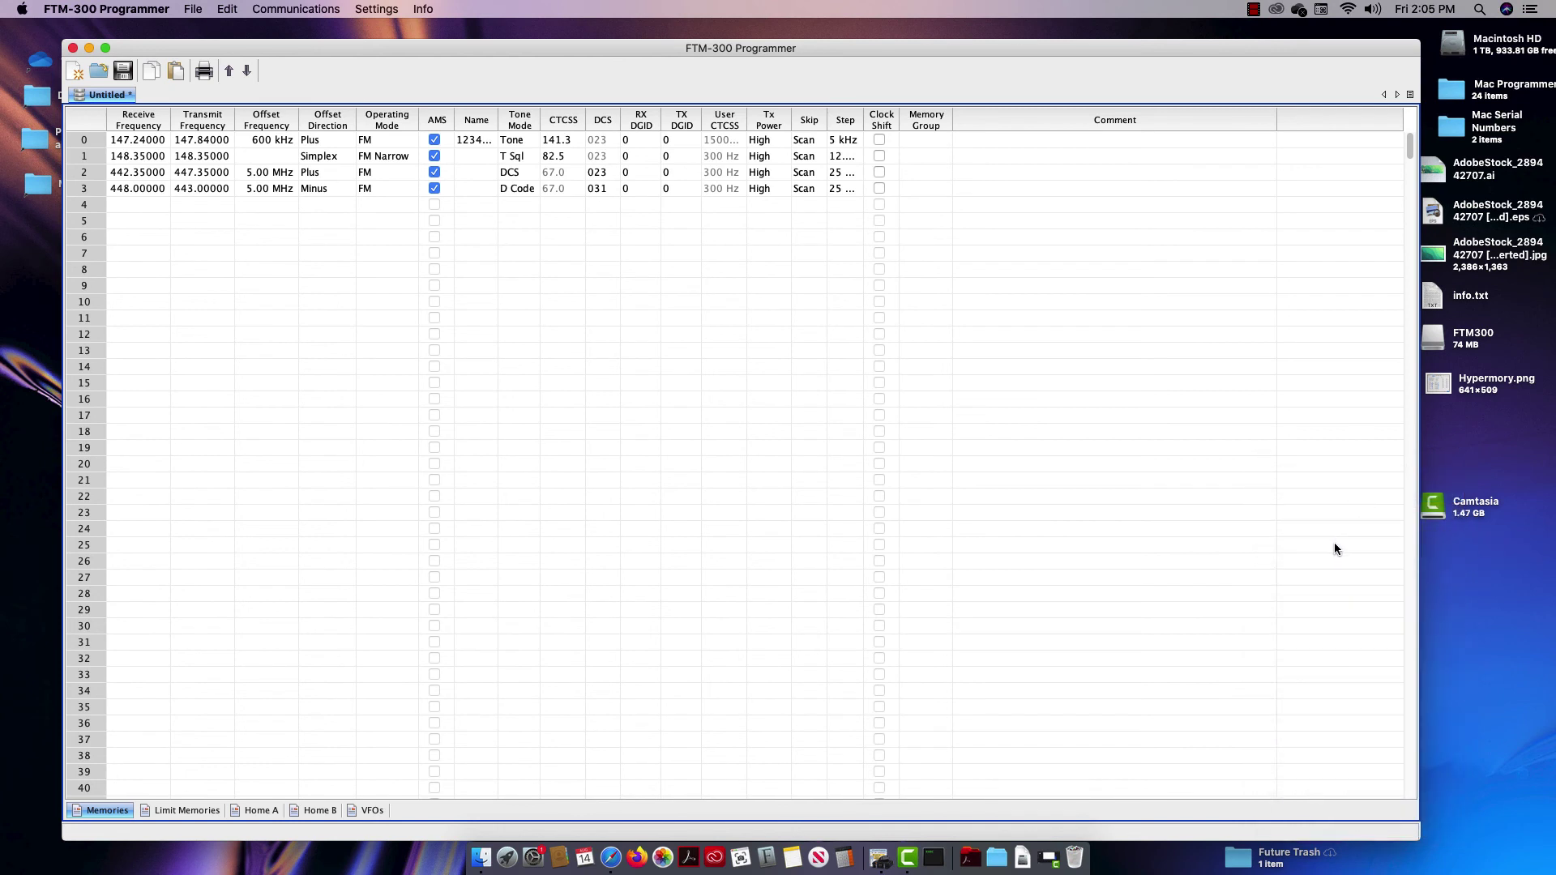
scroll(1334, 548, down, 1)
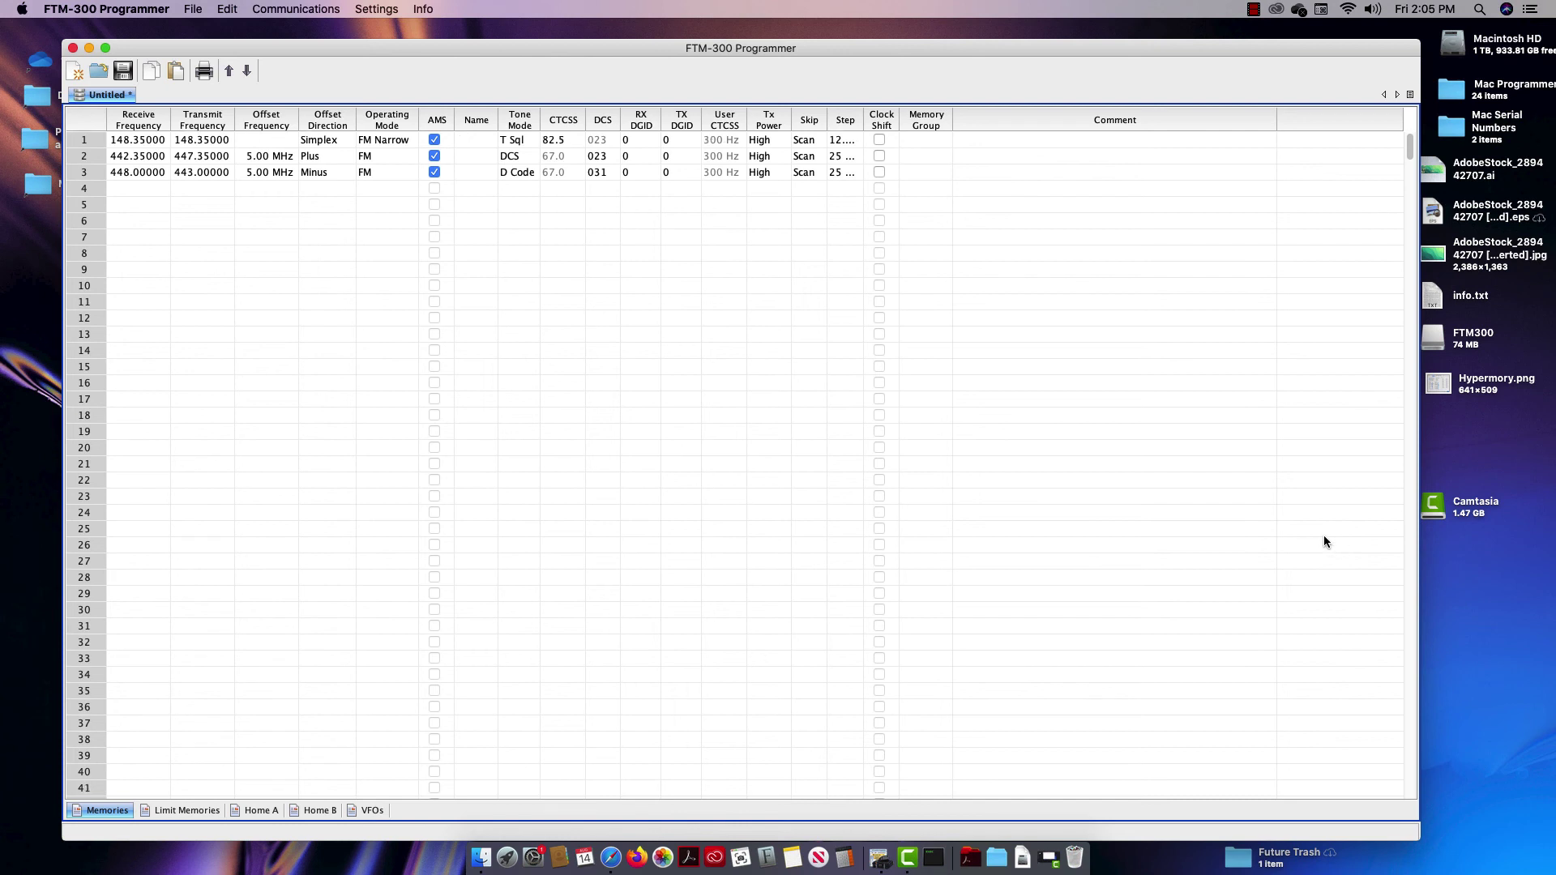
scroll(805, 447, down, 3)
scroll(804, 447, up, 4)
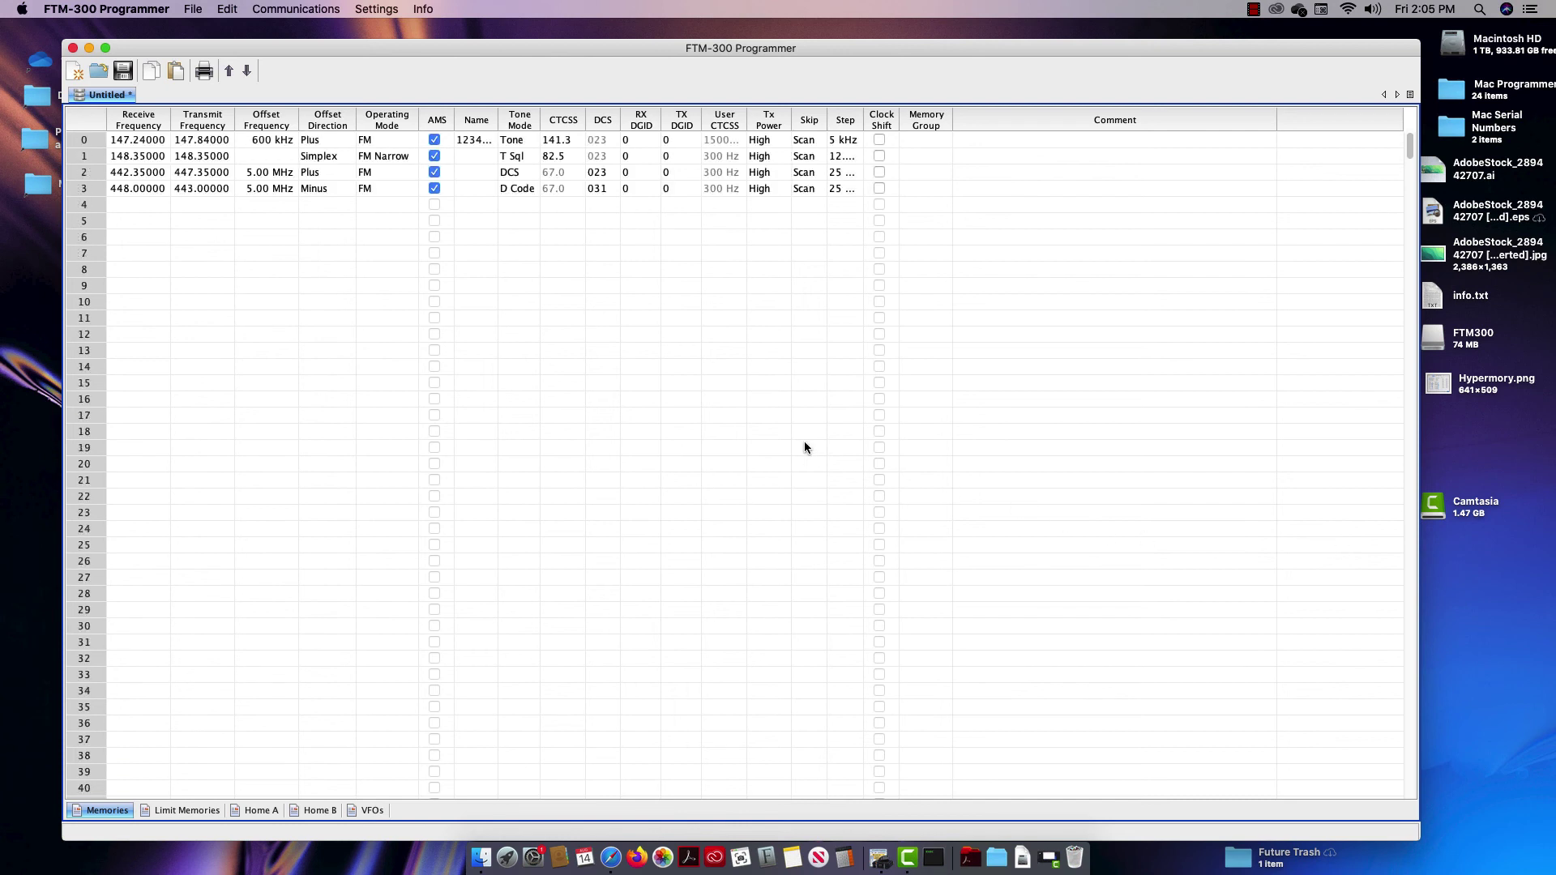